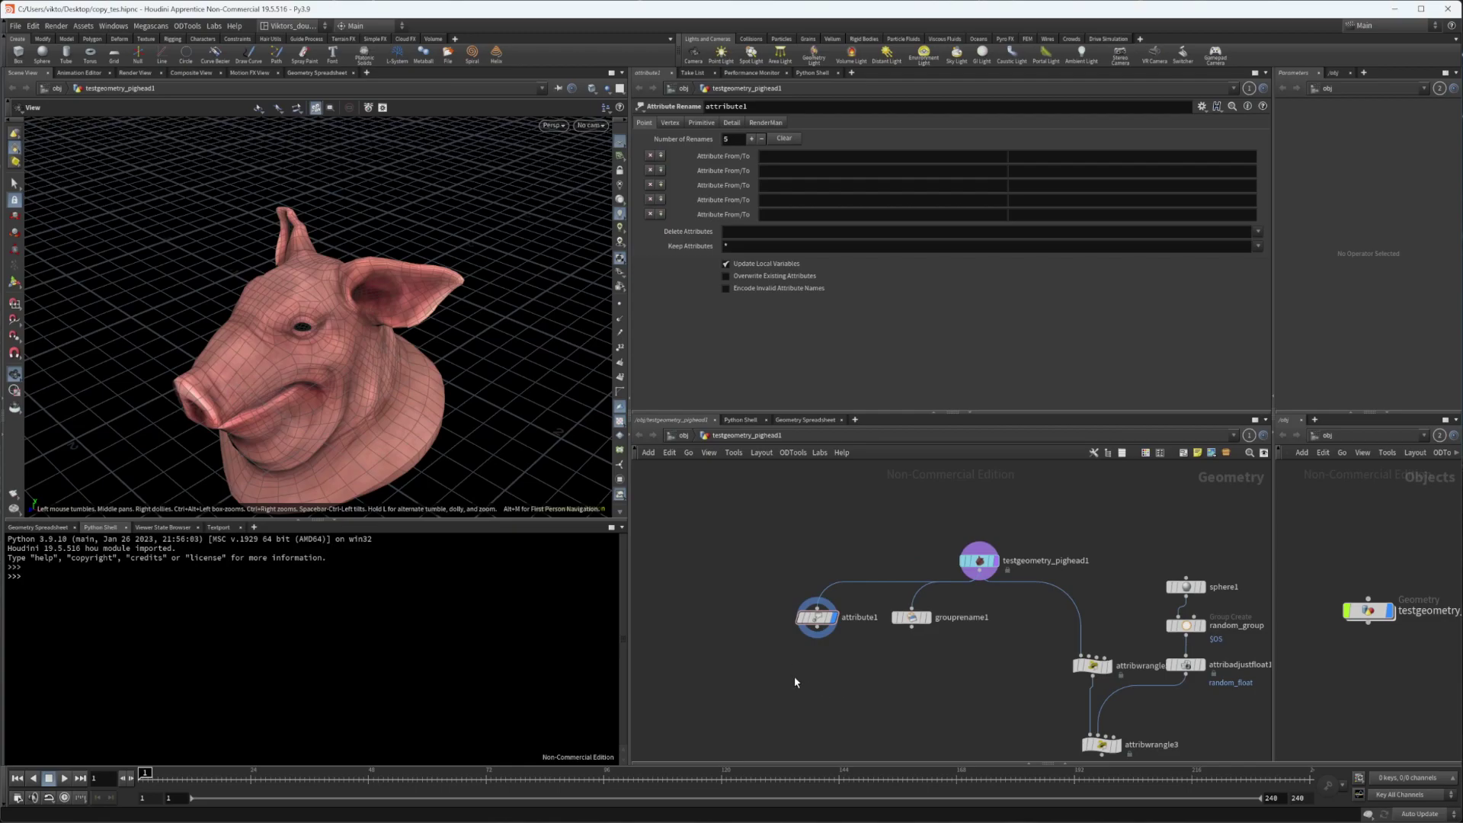
Add the MASSE group/attribute fetch buttons to the attribute1 rename node and expand their section
{"action": "scroll", "coordinate": [946, 702], "scroll_direction": "down", "scroll_amount": 2}
{"action": "middle_click_drag", "start_coordinate": [945, 702], "coordinate": [862, 639]}
{"action": "scroll", "coordinate": [851, 615], "scroll_direction": "up", "scroll_amount": 3}
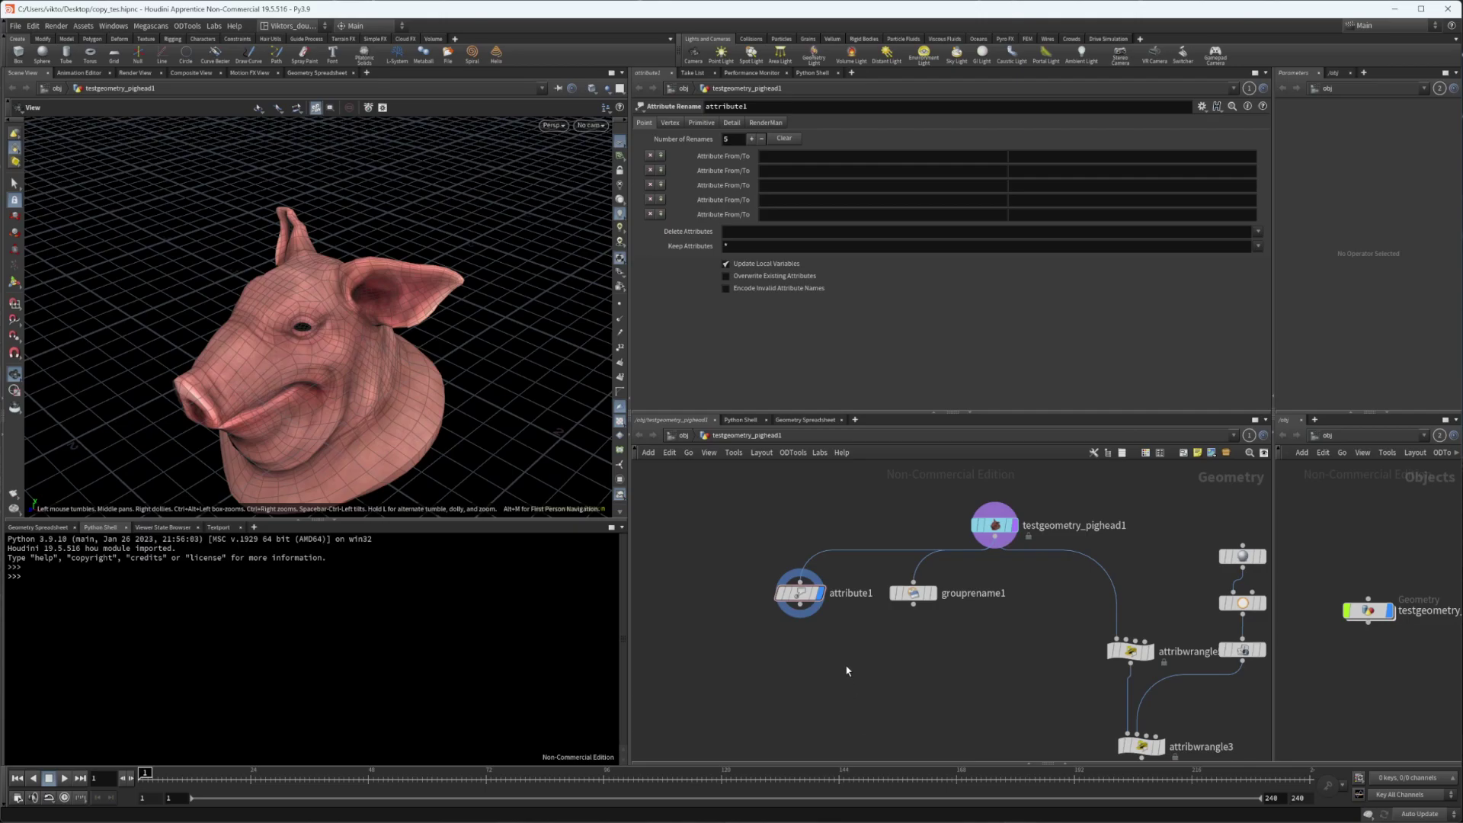
{"action": "left_click_drag", "start_coordinate": [879, 644], "coordinate": [785, 575]}
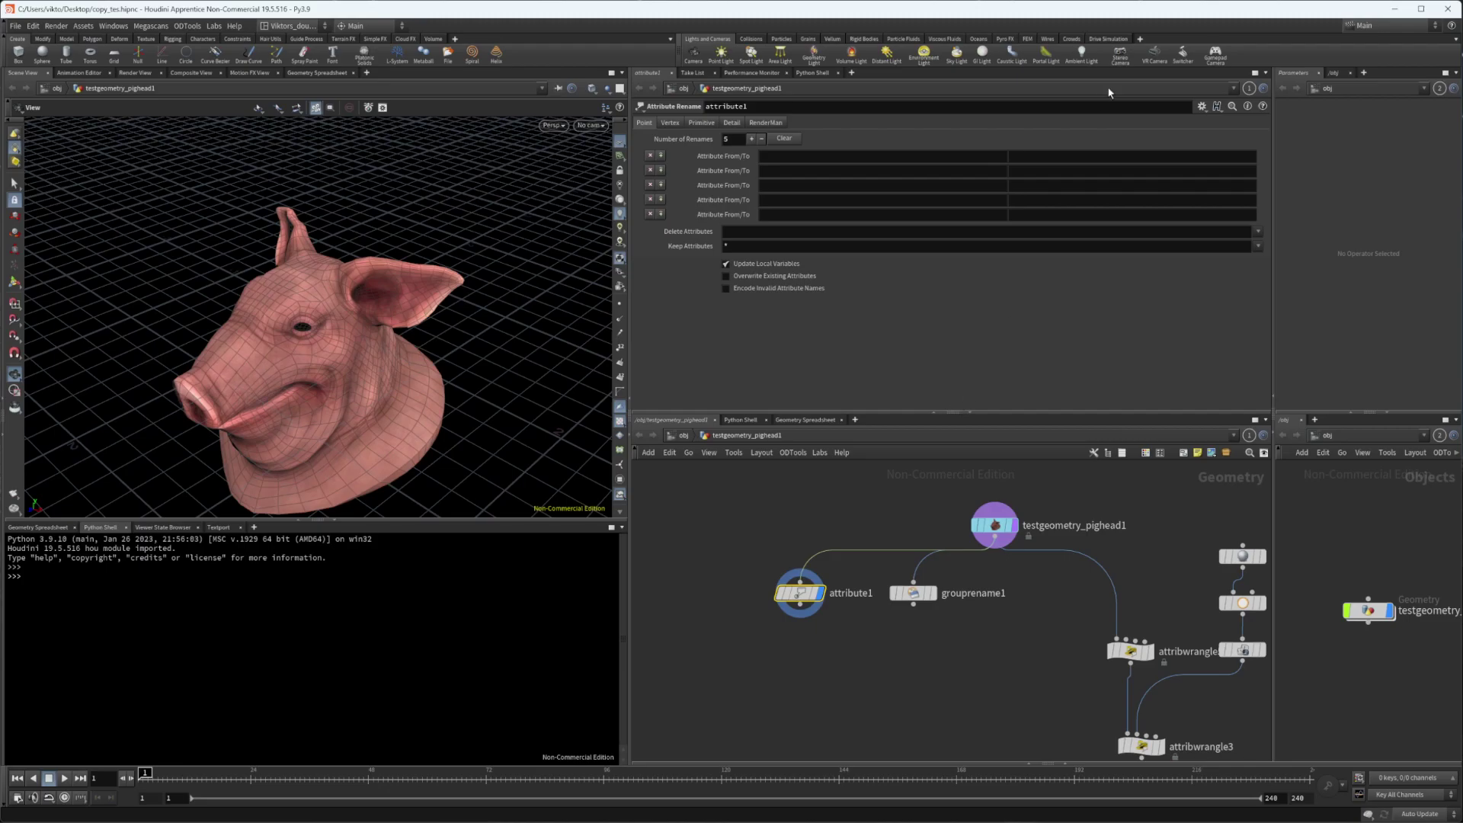
{"action": "left_click", "coordinate": [1202, 106]}
{"action": "mouse_move", "coordinate": [1212, 380]}
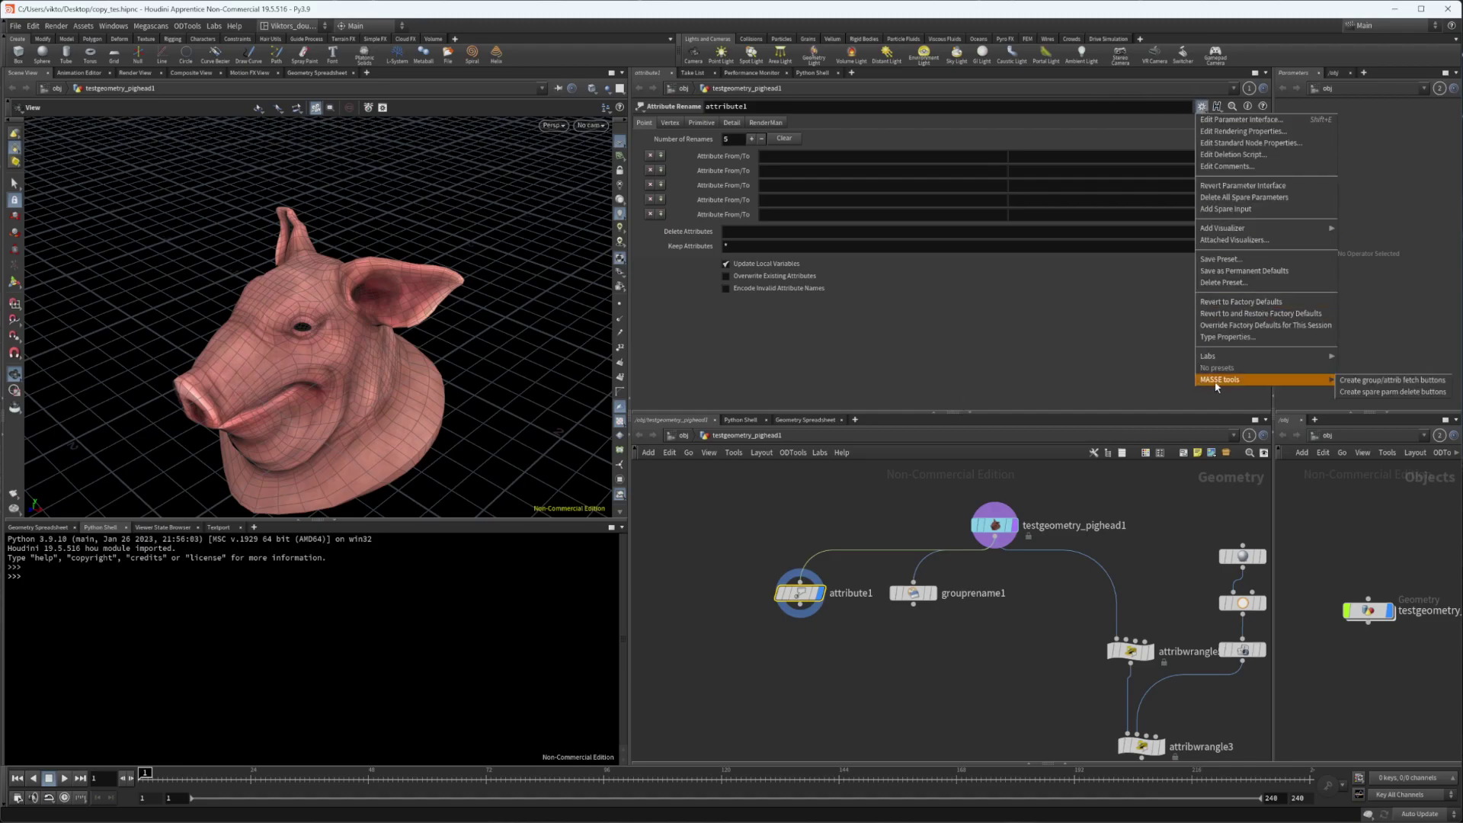
{"action": "left_click", "coordinate": [1410, 386]}
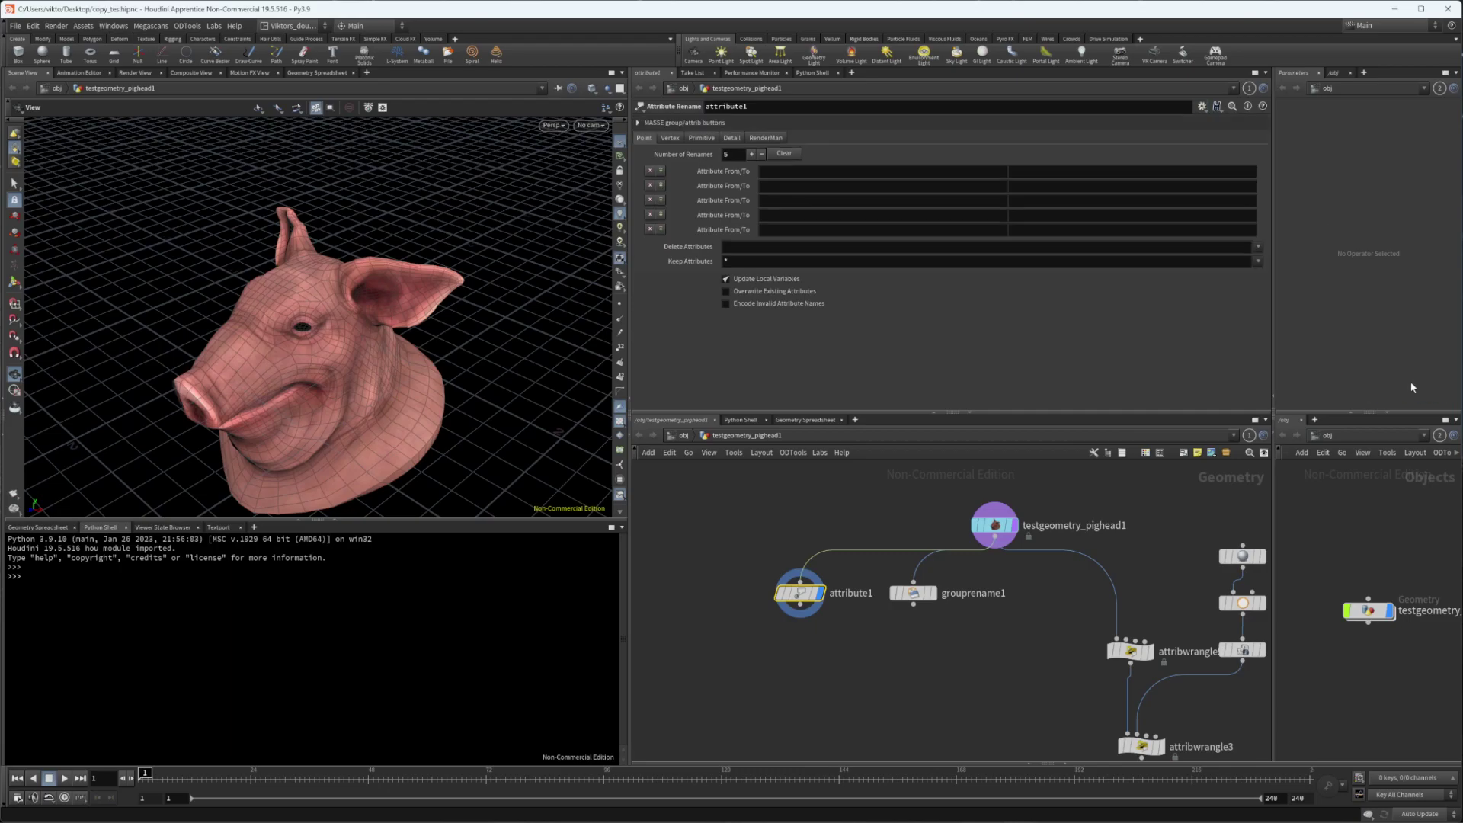
{"action": "left_click", "coordinate": [639, 123]}
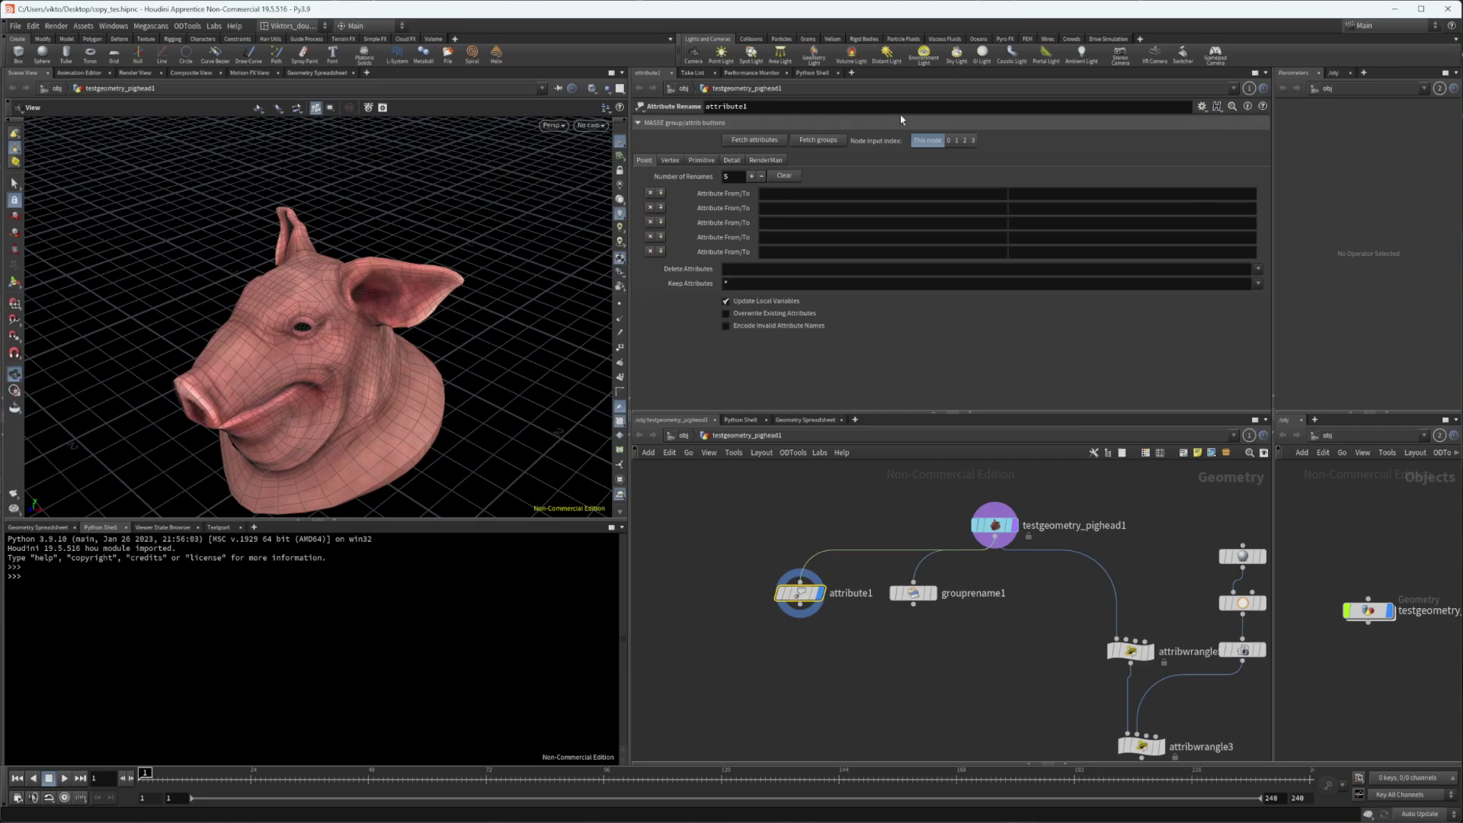
{"action": "left_click", "coordinate": [1202, 107]}
{"action": "left_click", "coordinate": [1200, 107]}
{"action": "left_click", "coordinate": [1202, 106]}
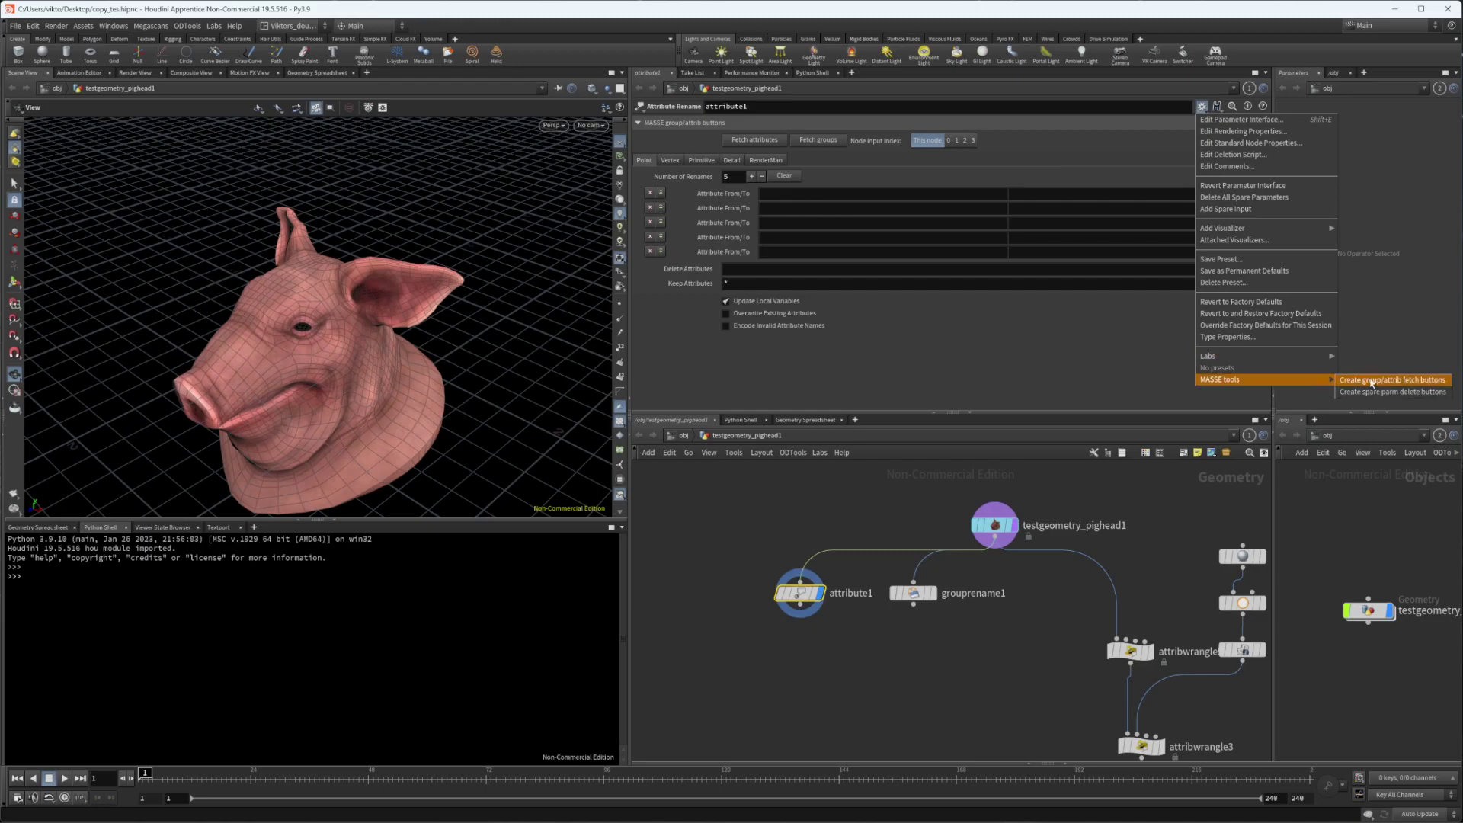
{"action": "left_click", "coordinate": [1042, 350]}
{"action": "left_click", "coordinate": [1199, 107]}
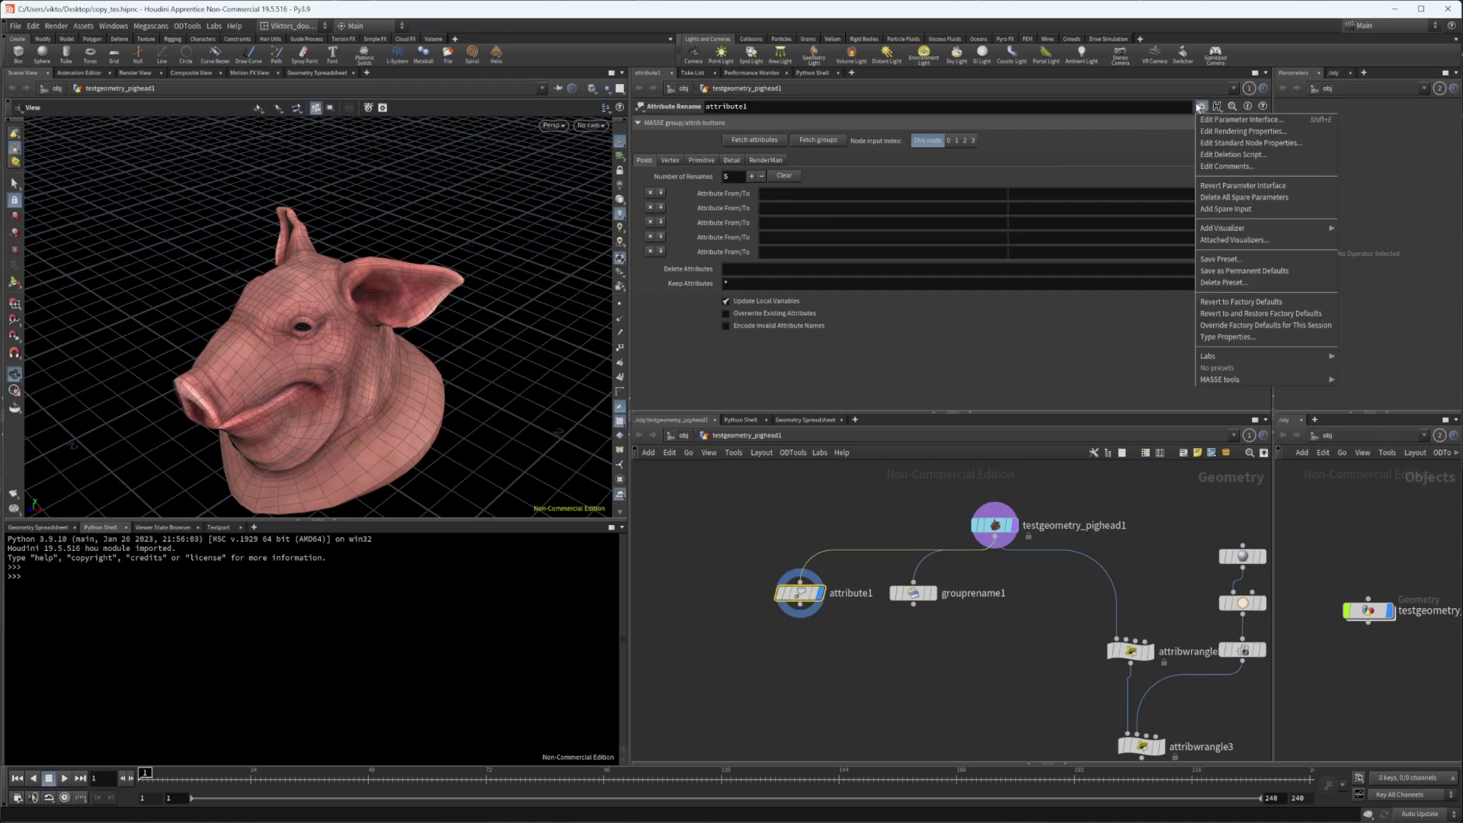
{"action": "left_click", "coordinate": [1253, 260]}
{"action": "left_click", "coordinate": [1235, 267]}
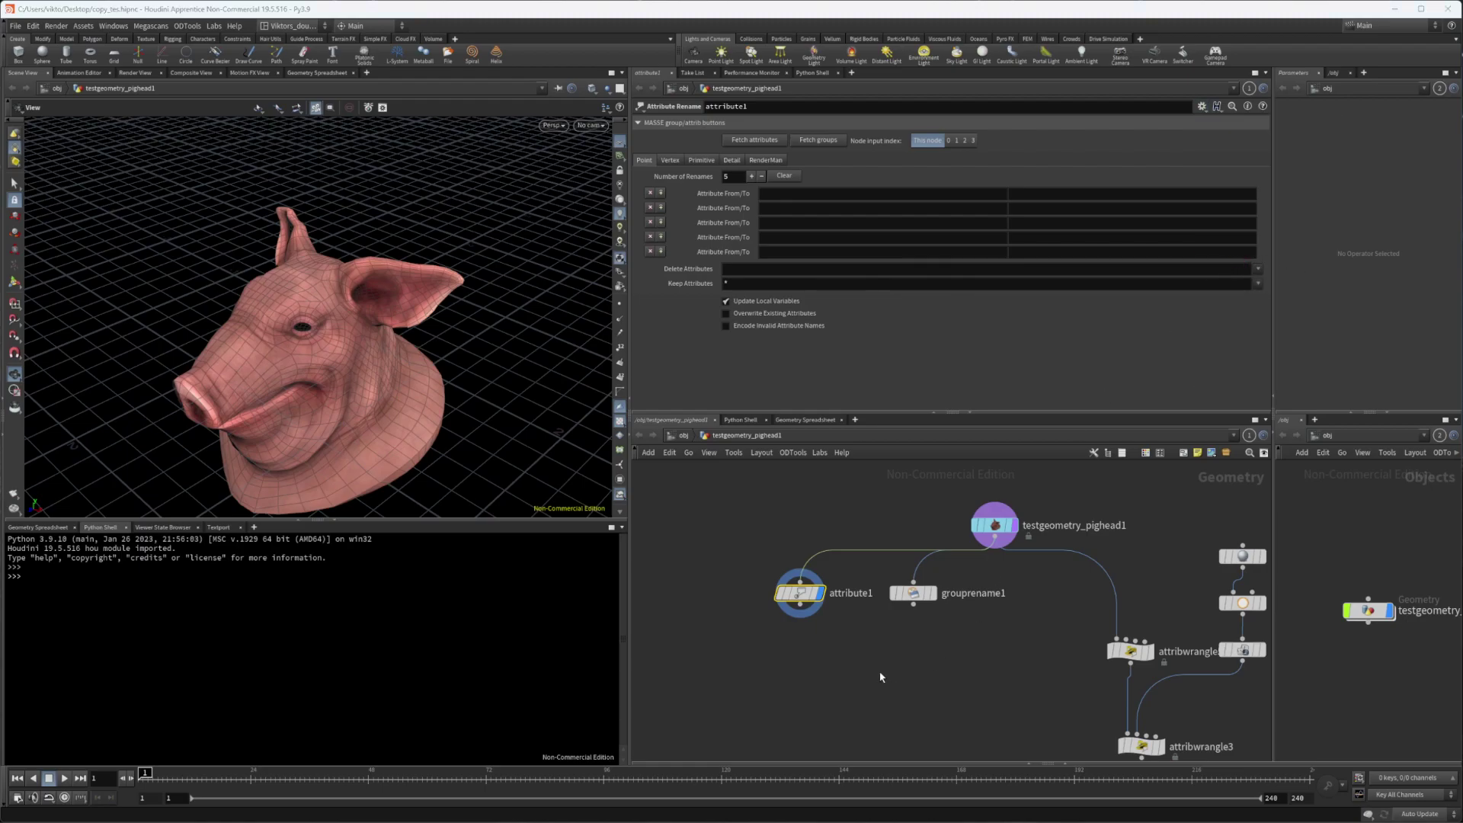
{"action": "scroll", "coordinate": [907, 652], "scroll_direction": "down", "scroll_amount": 2}
{"action": "scroll", "coordinate": [858, 609], "scroll_direction": "up", "scroll_amount": 4}
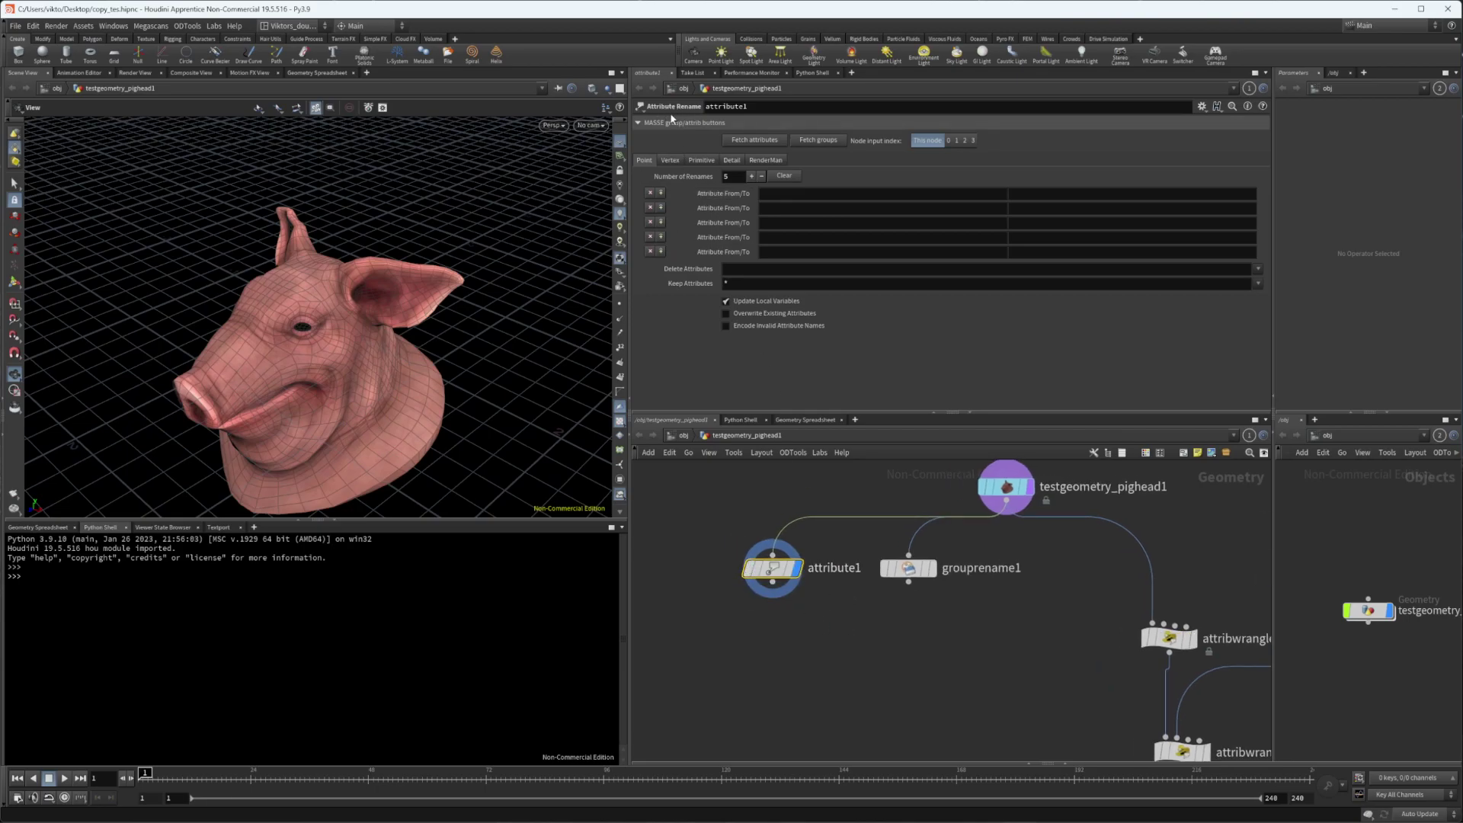
{"action": "middle_click_drag", "start_coordinate": [813, 611], "coordinate": [838, 630]}
{"action": "left_click_drag", "start_coordinate": [837, 626], "coordinate": [753, 567]}
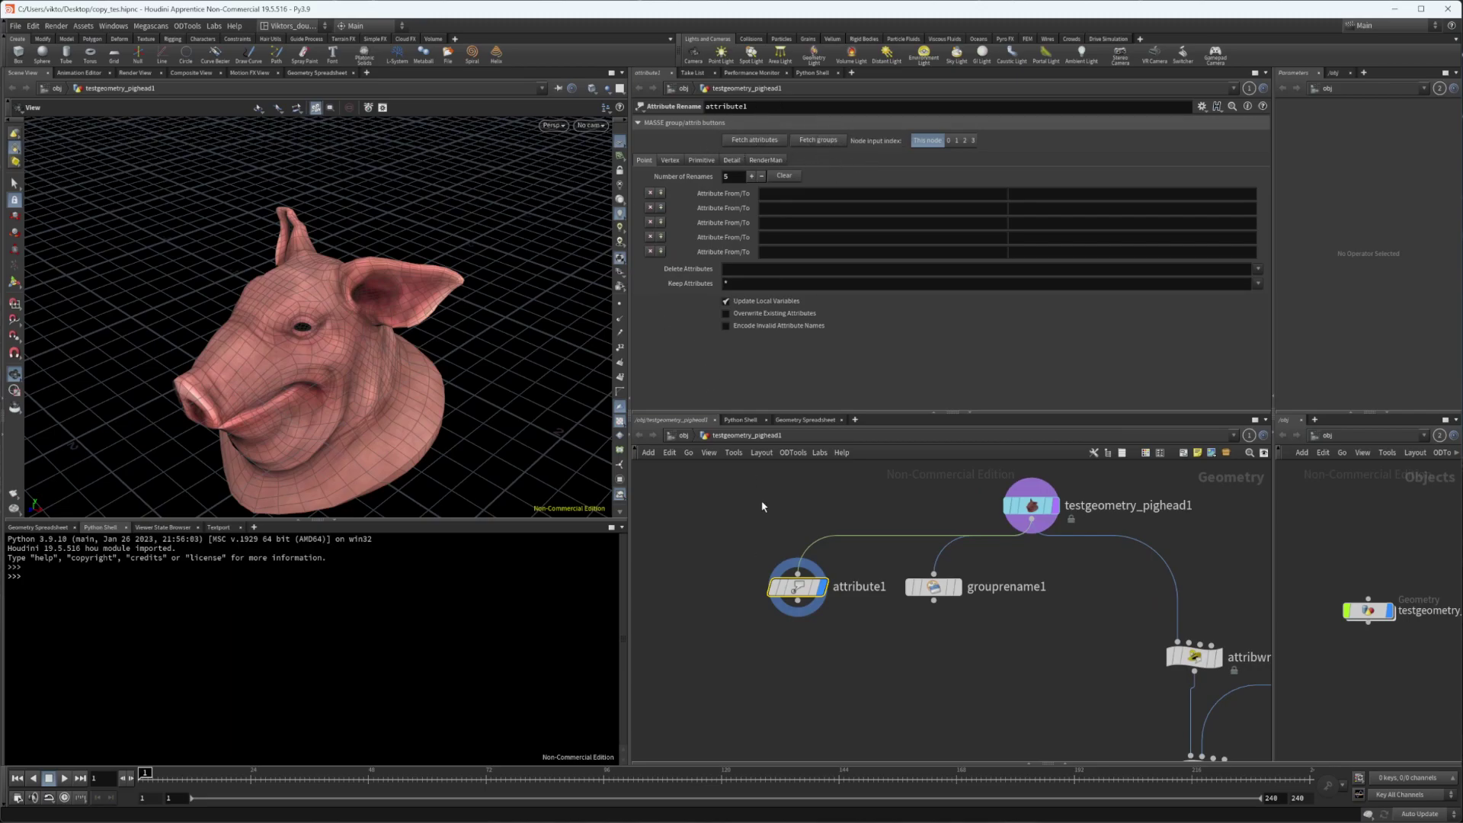
{"action": "left_click_drag", "start_coordinate": [747, 546], "coordinate": [815, 654]}
{"action": "middle_click_drag", "start_coordinate": [815, 654], "coordinate": [844, 649]}
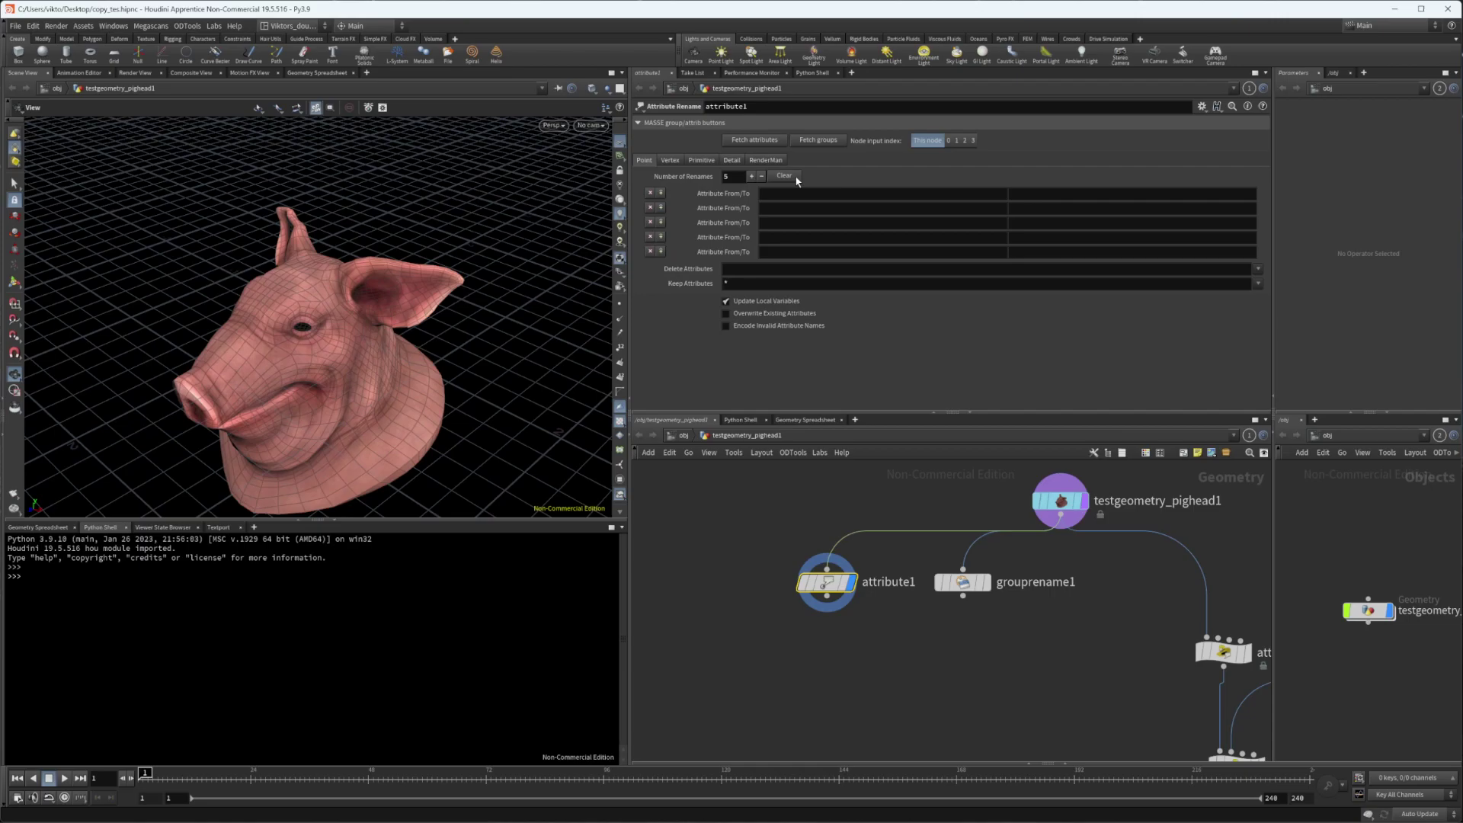
Check the attribute1 node's info, fetch its attributes as buttons and expand the Attributes section
{"action": "middle_click", "coordinate": [849, 584]}
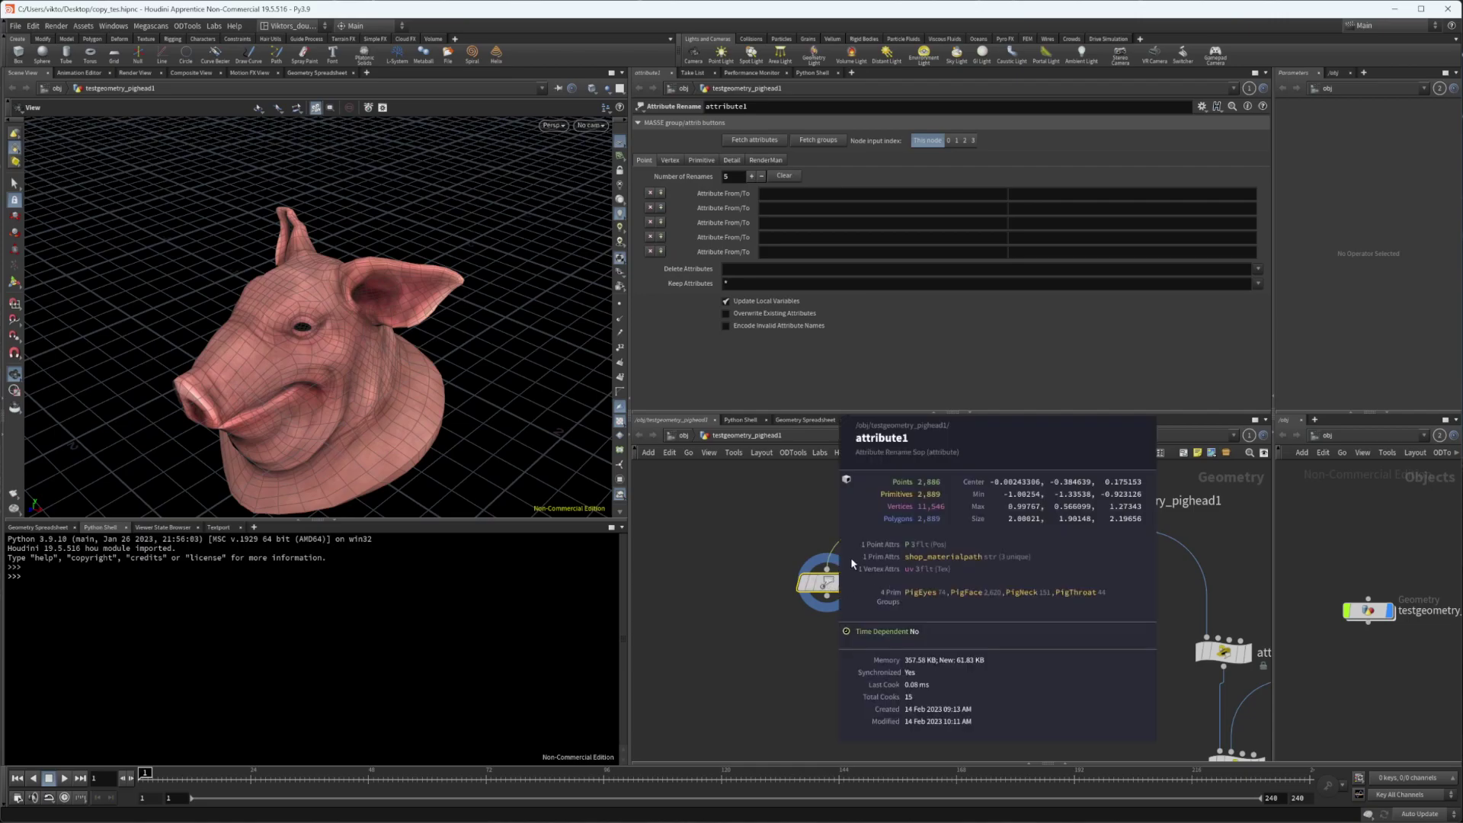
{"action": "left_click", "coordinate": [774, 139]}
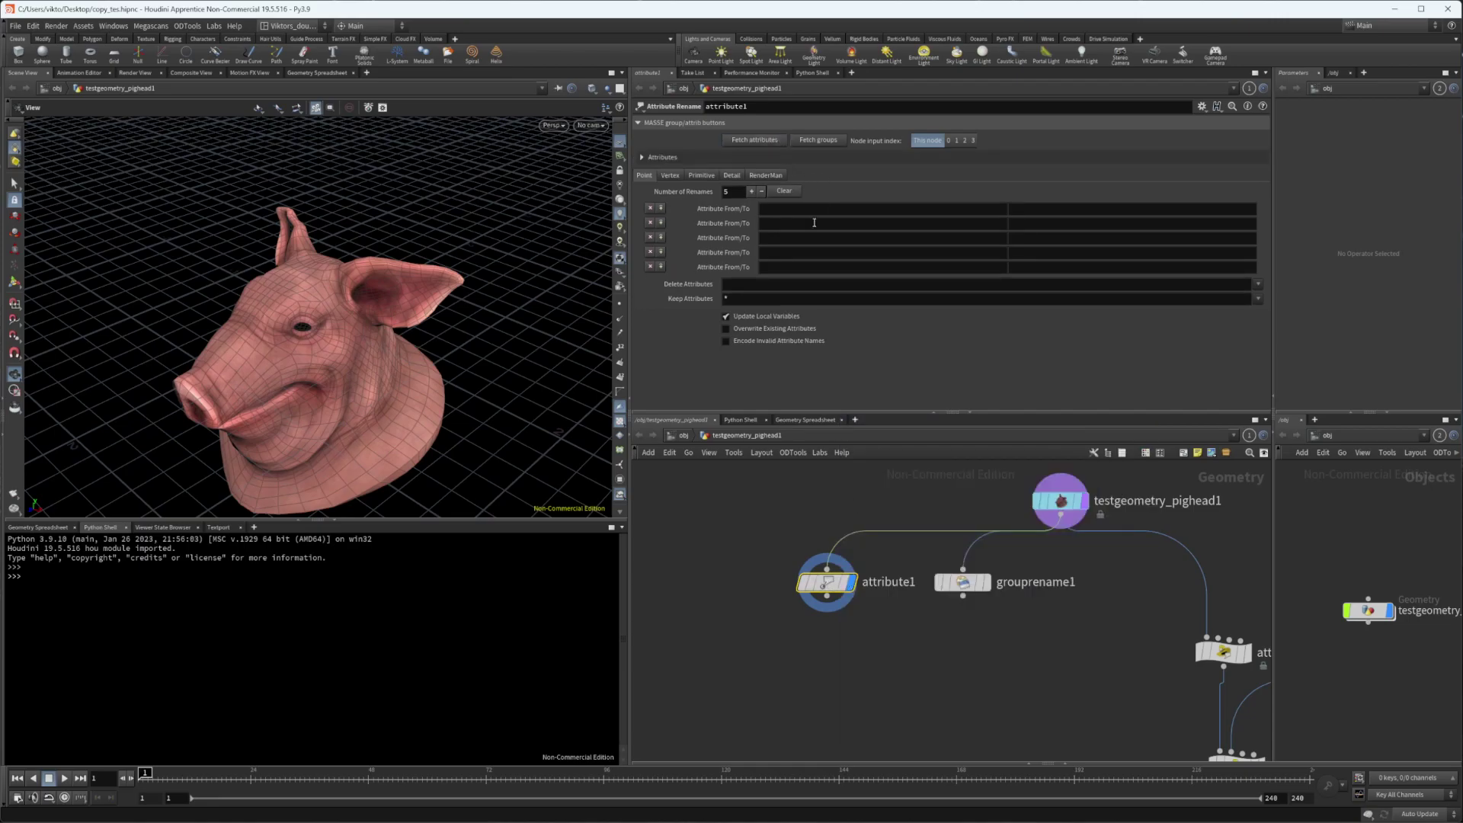
{"action": "left_click", "coordinate": [674, 159]}
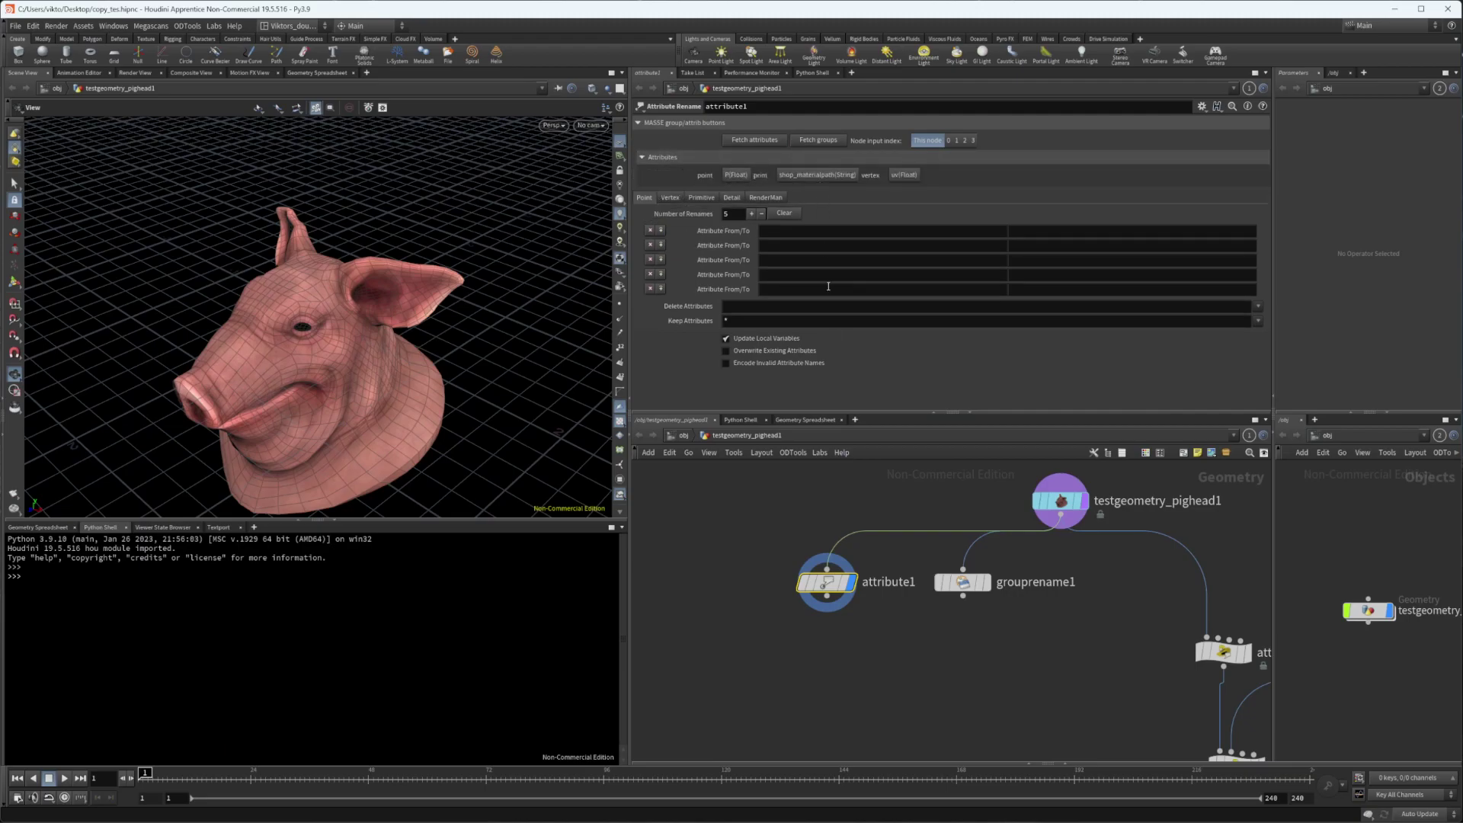
{"action": "middle_click", "coordinate": [828, 584]}
Insert the fetched shop_materialpath attribute as the source name of the first primitive rename on attribute1
{"action": "left_click", "coordinate": [702, 198]}
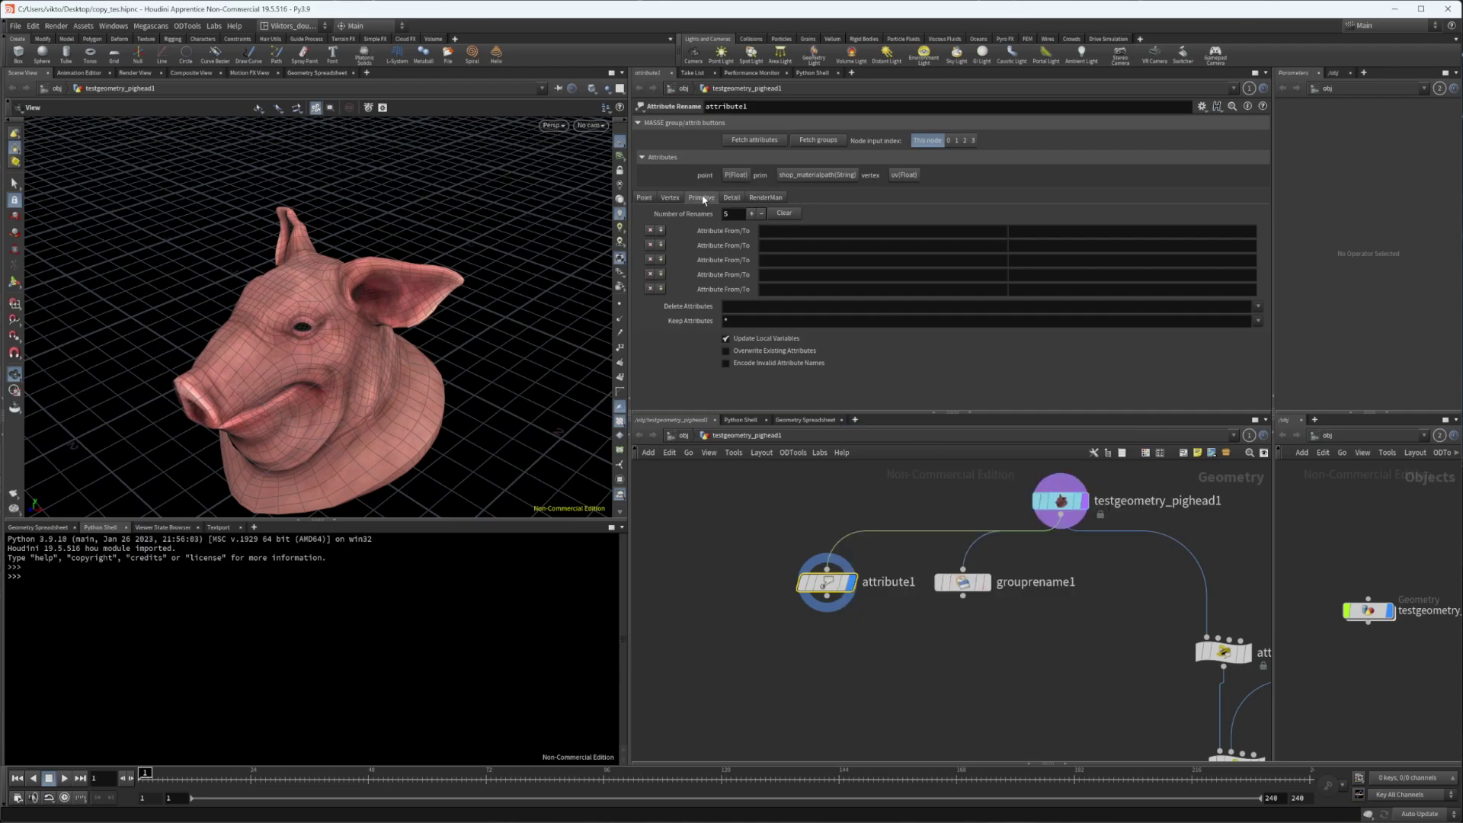
{"action": "left_click", "coordinate": [807, 175]}
{"action": "type", "text": "shop_materialpath"}
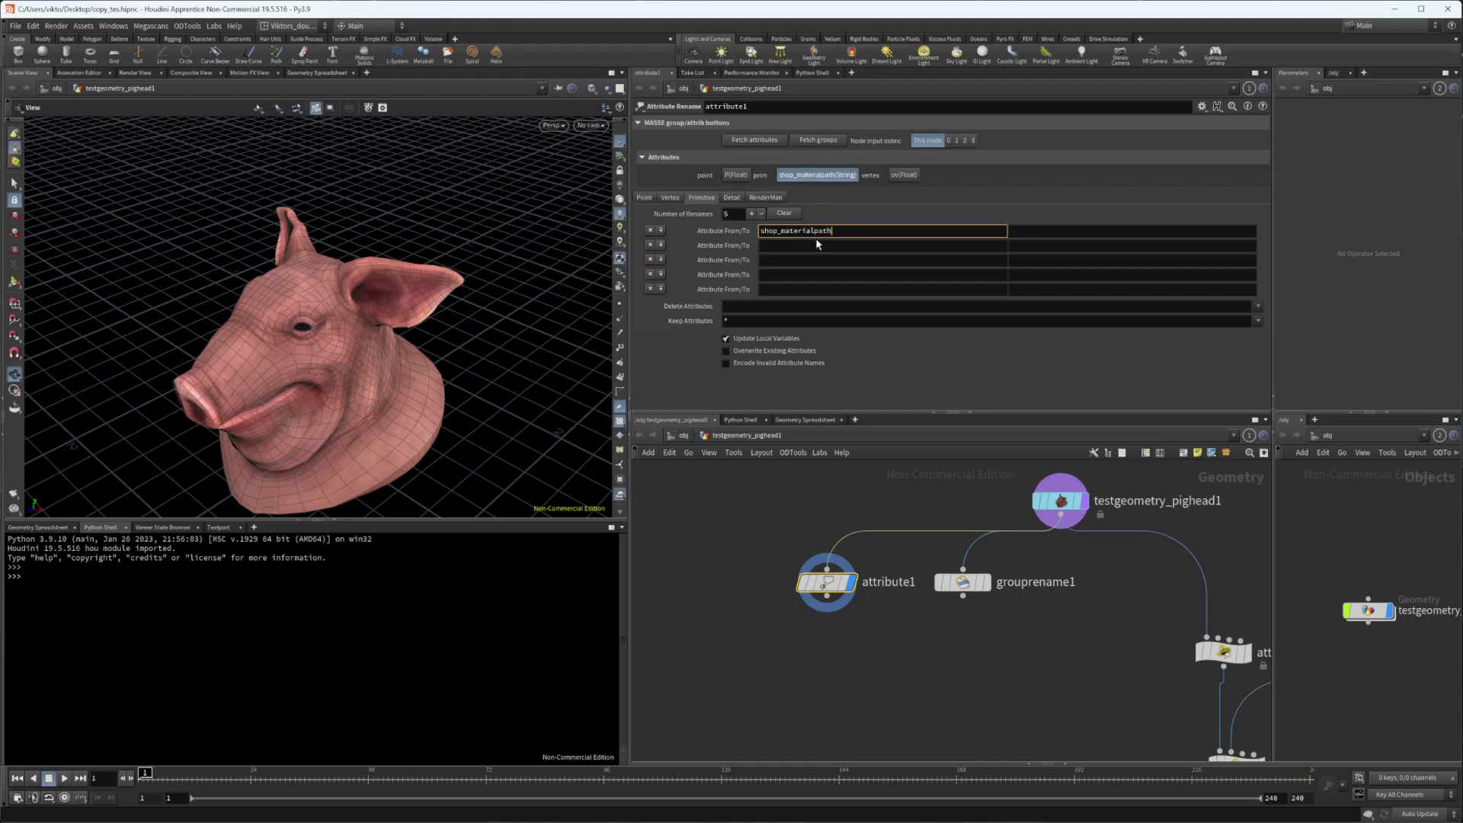
{"action": "left_click_drag", "start_coordinate": [833, 234], "coordinate": [757, 238]}
{"action": "key", "text": "ctrl+c"}
{"action": "key", "text": "BackSpace"}
{"action": "left_click", "coordinate": [836, 244]}
{"action": "left_click", "coordinate": [838, 230]}
{"action": "key", "text": "ctrl+v"}
Set the target name of the shop_materialpath rename to foo_bar and check attribute1's node info
{"action": "left_click", "coordinate": [1022, 231]}
{"action": "type", "text": "foo"}
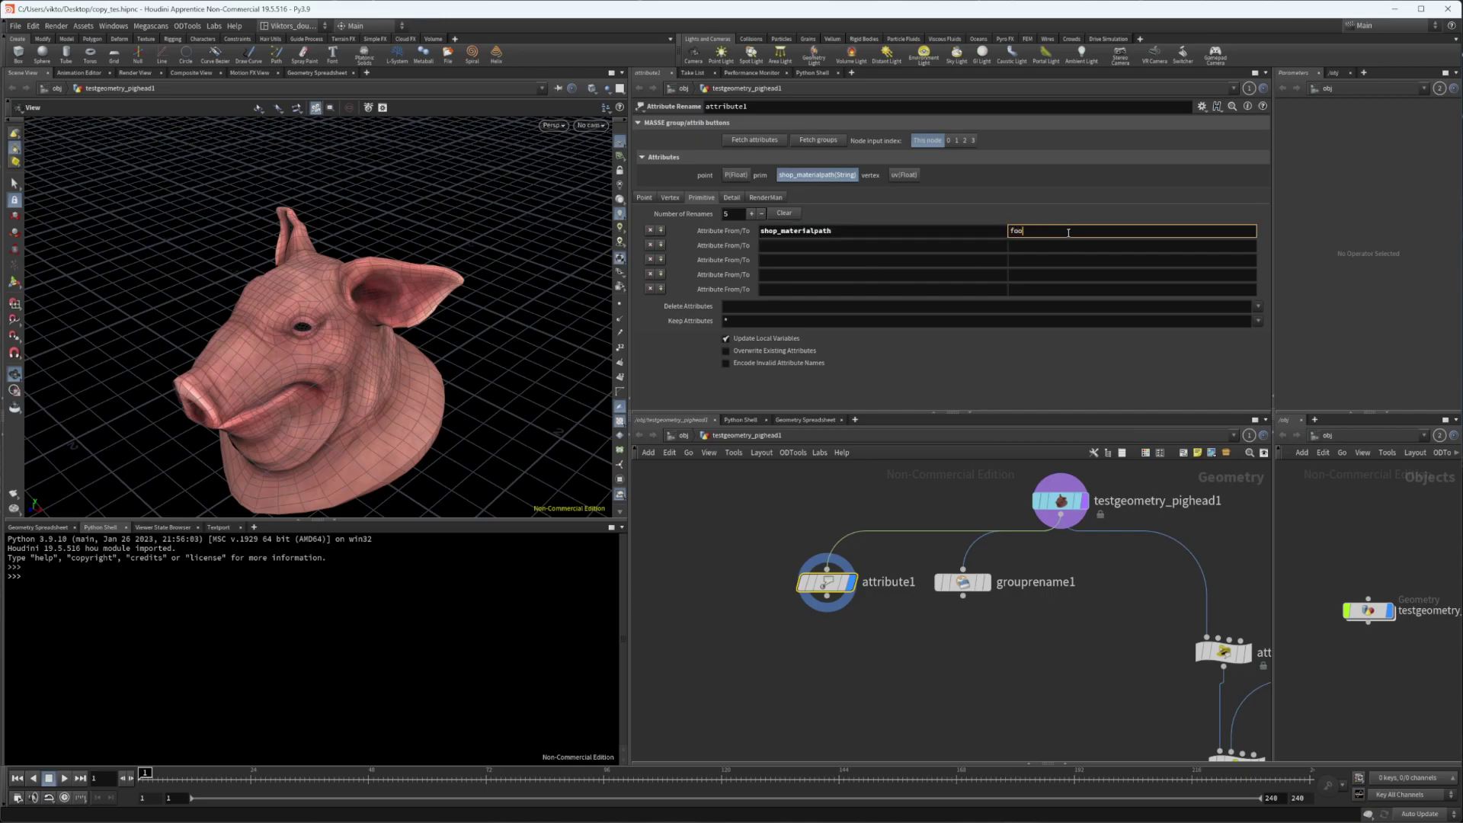
{"action": "type", "text": "_bar"}
{"action": "key", "text": "Return"}
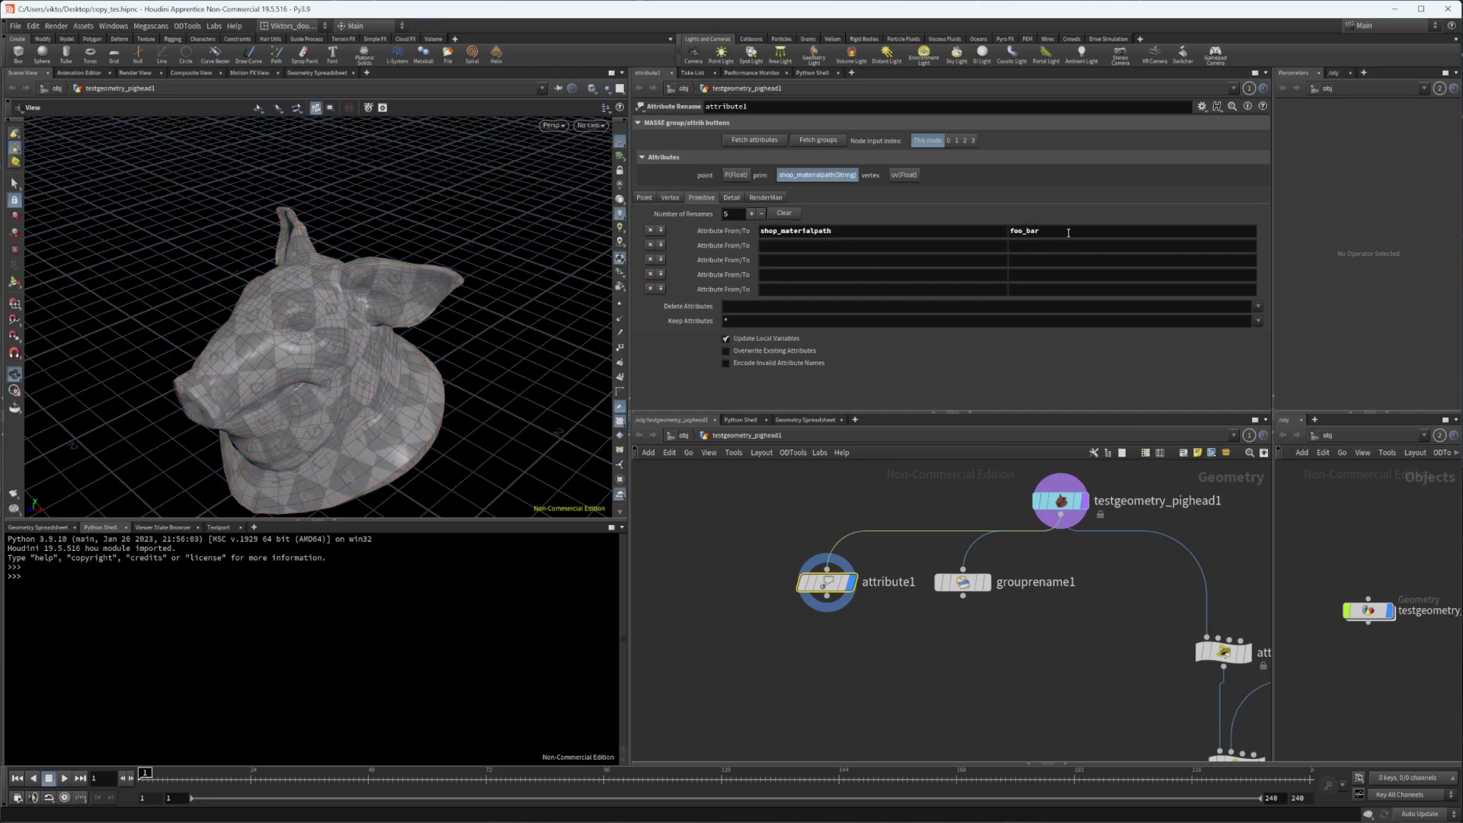
{"action": "left_click", "coordinate": [951, 689]}
{"action": "middle_click", "coordinate": [816, 582]}
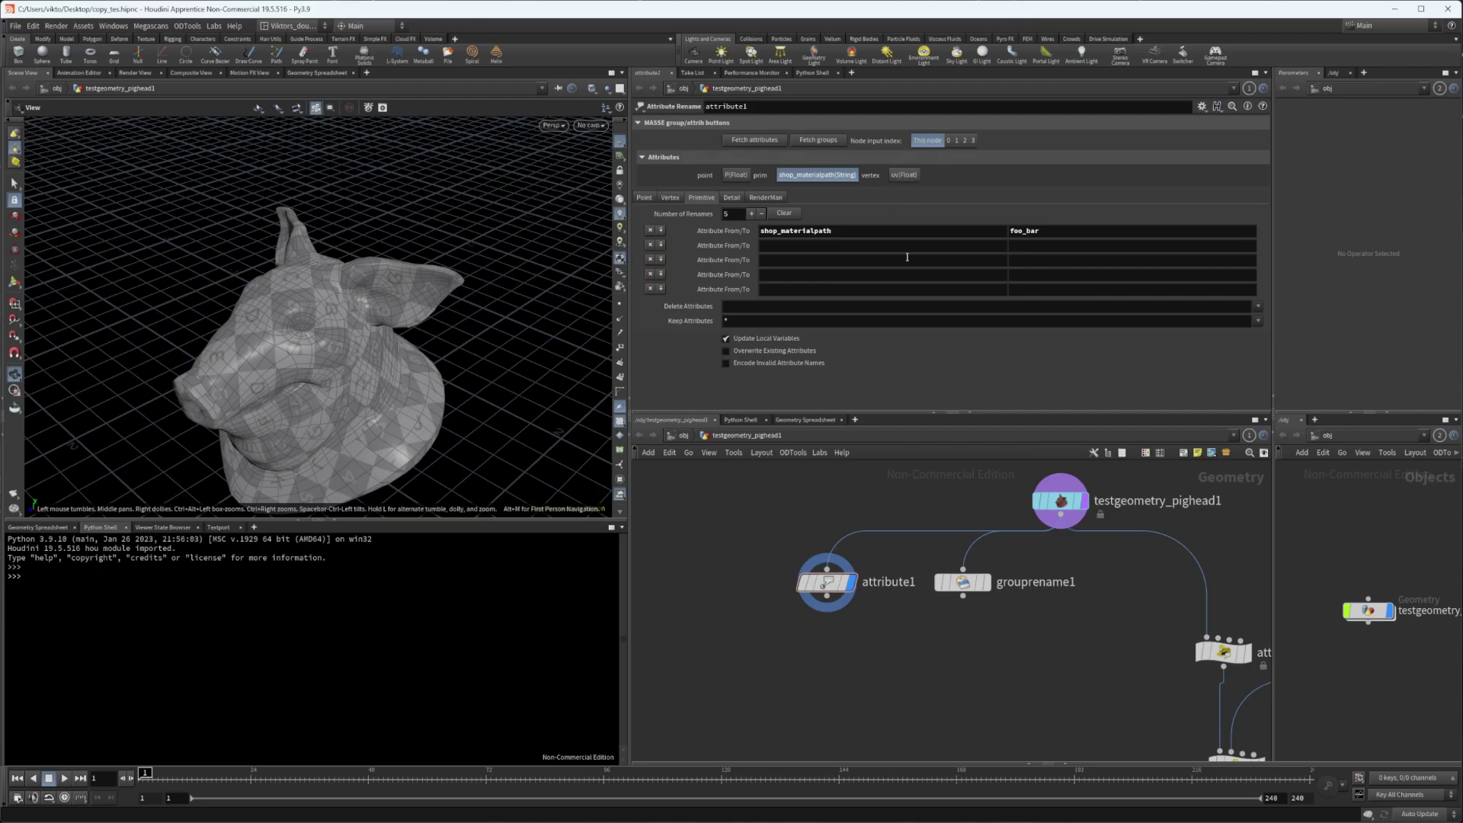
Select and display the attribwrangle3 node and fetch its groups for the current node
{"action": "scroll", "coordinate": [1060, 669], "scroll_direction": "down", "scroll_amount": 3}
{"action": "middle_click_drag", "start_coordinate": [1060, 670], "coordinate": [863, 559]}
{"action": "scroll", "coordinate": [967, 585], "scroll_direction": "up", "scroll_amount": 4}
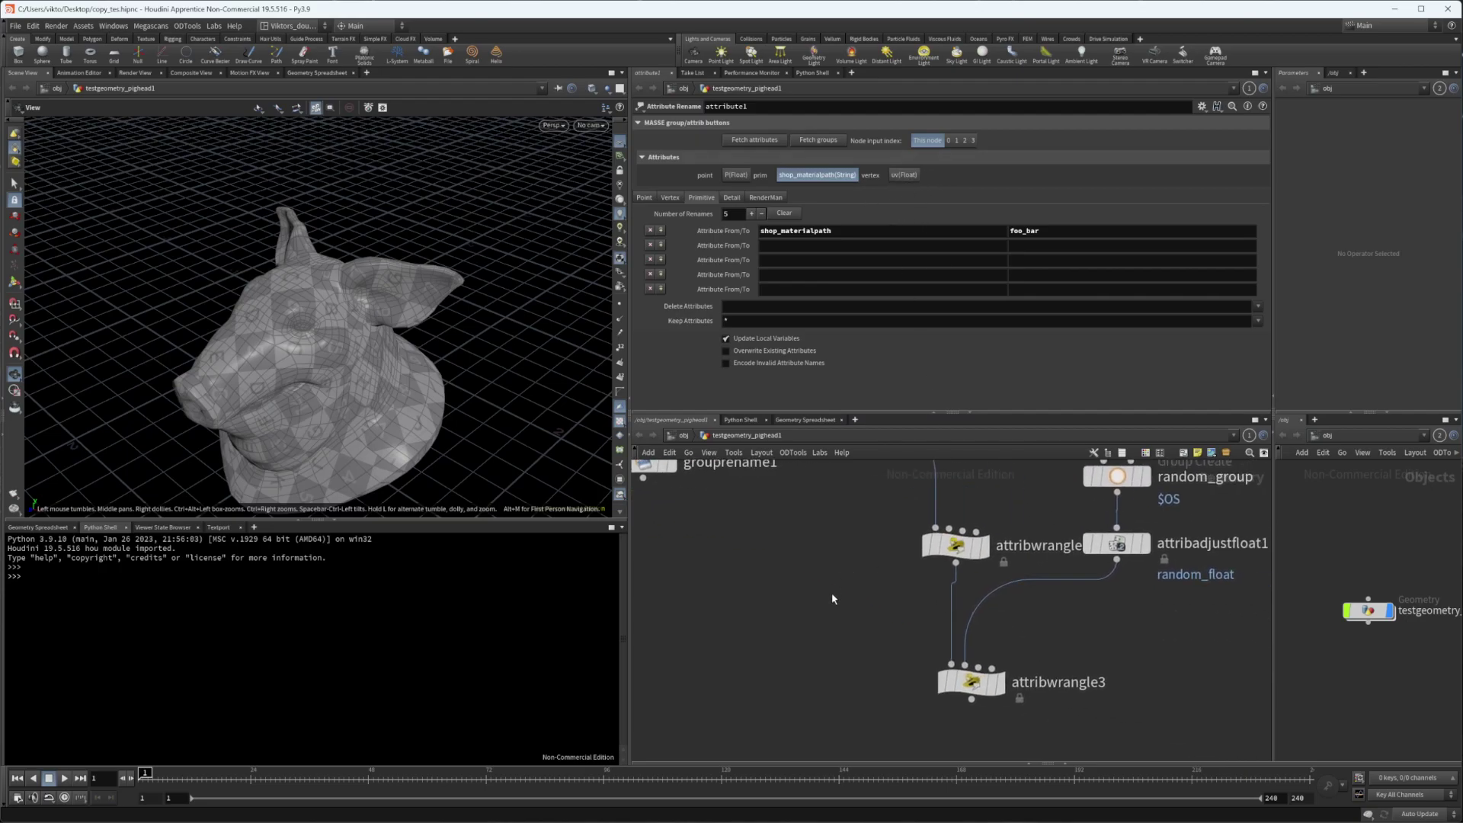
{"action": "left_click", "coordinate": [971, 683]}
{"action": "scroll", "coordinate": [869, 672], "scroll_direction": "down", "scroll_amount": 3}
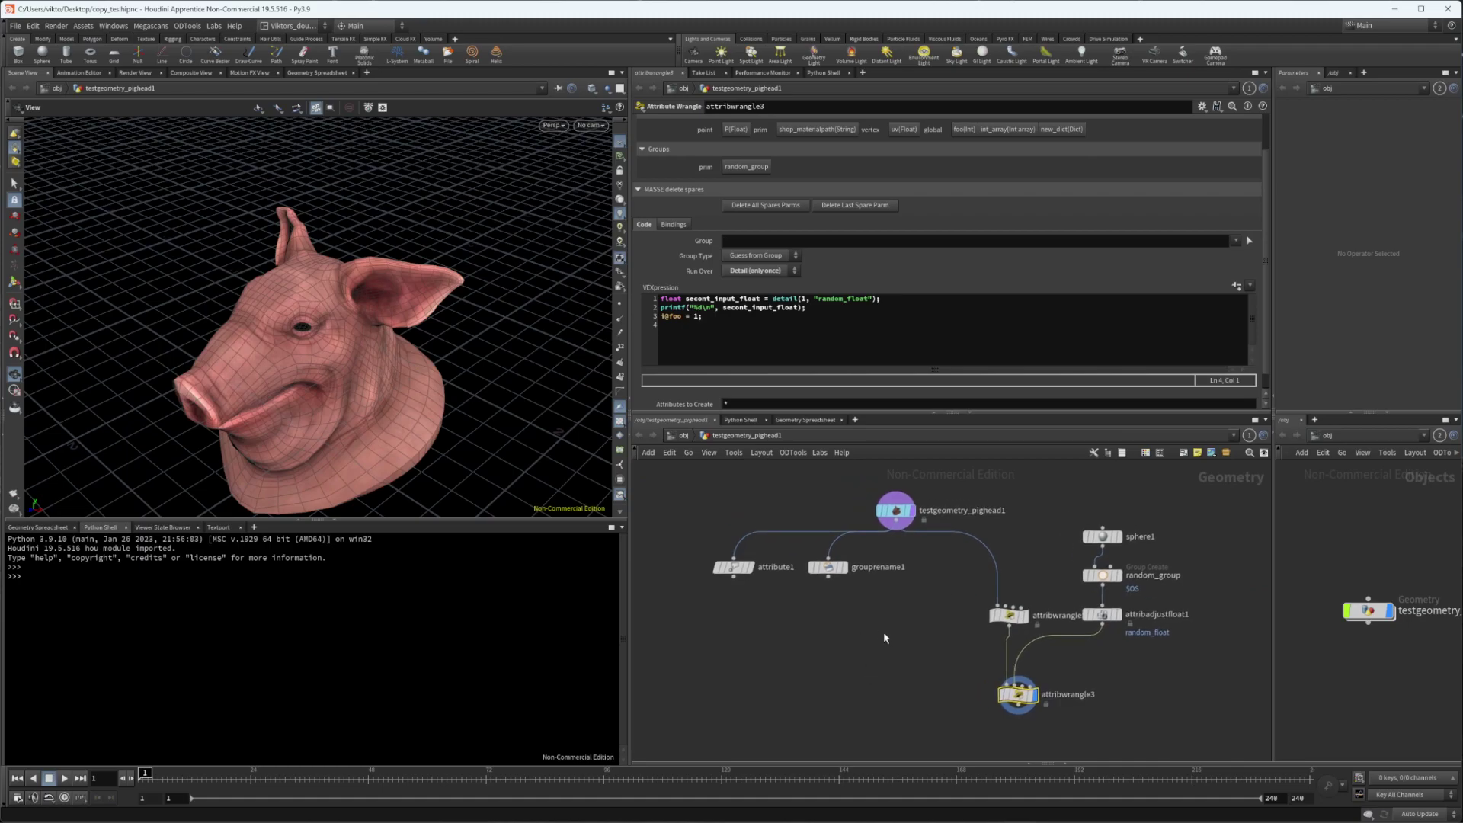
{"action": "scroll", "coordinate": [892, 629], "scroll_direction": "up", "scroll_amount": 2}
{"action": "key", "text": "f"}
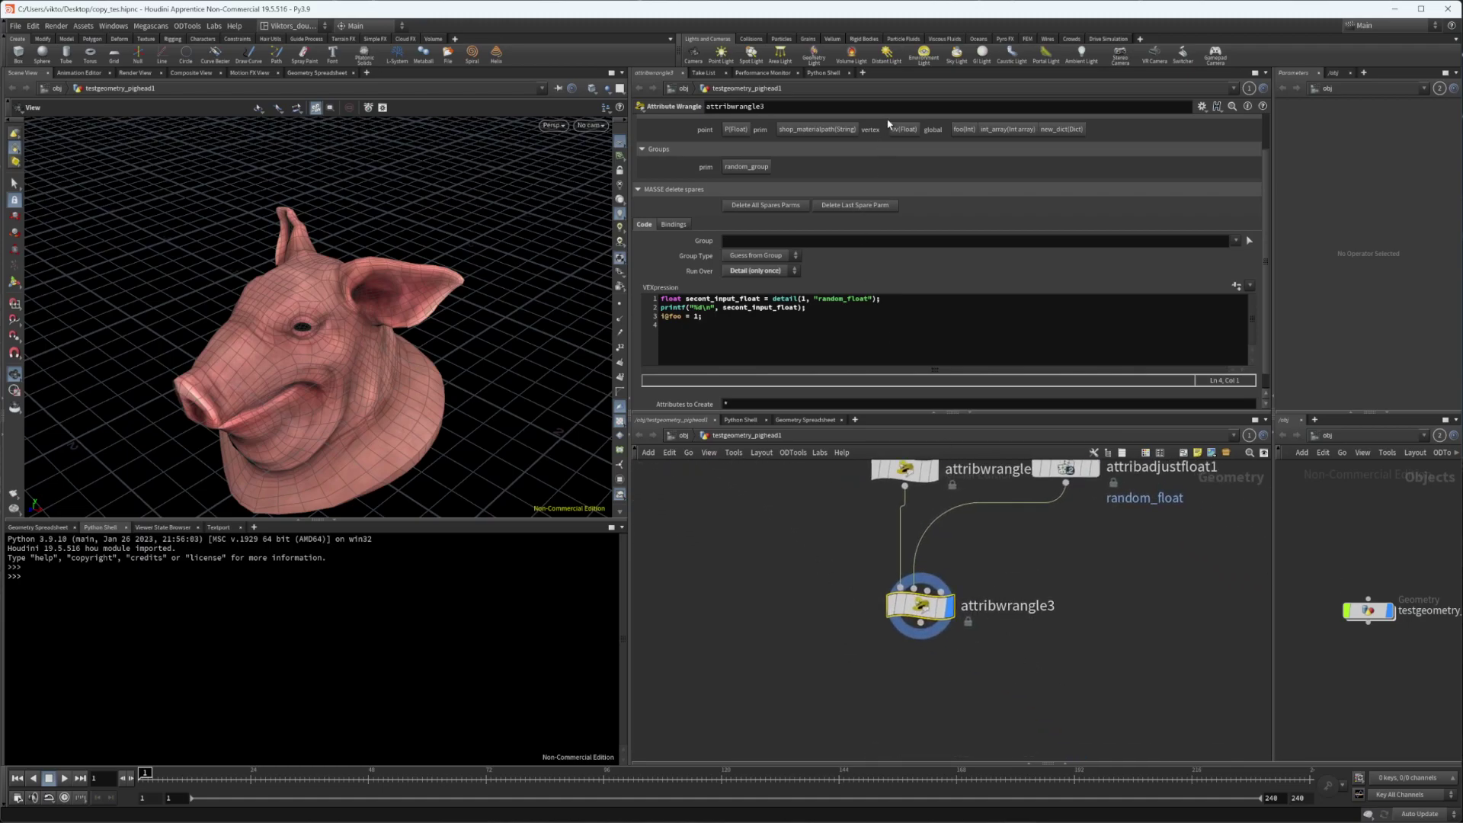
{"action": "scroll", "coordinate": [931, 249], "scroll_direction": "up", "scroll_amount": 2}
{"action": "left_click", "coordinate": [818, 140]}
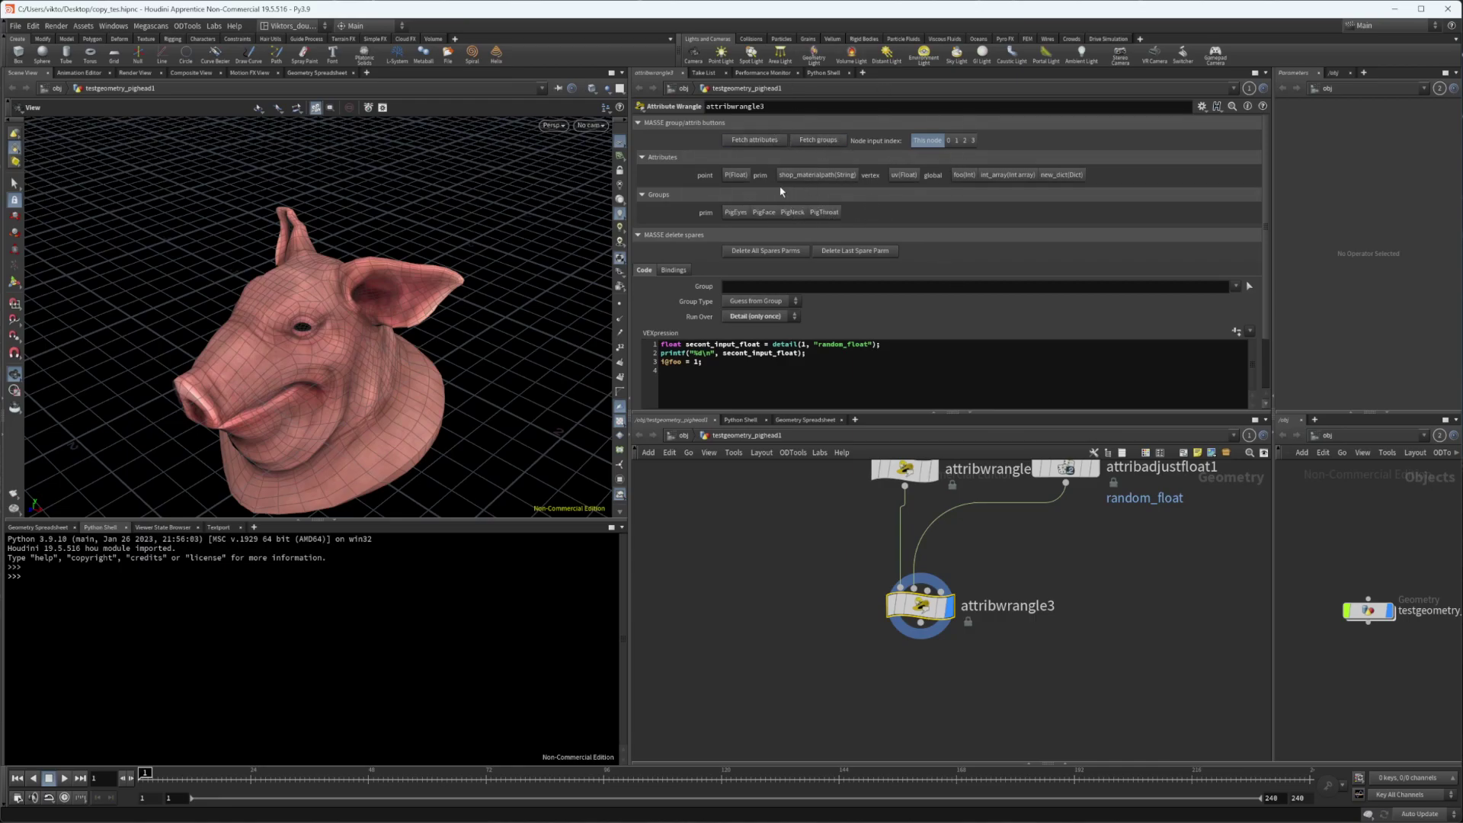
{"action": "middle_click_drag", "start_coordinate": [1013, 569], "coordinate": [1010, 638]}
{"action": "scroll", "coordinate": [1009, 638], "scroll_direction": "down", "scroll_amount": 3}
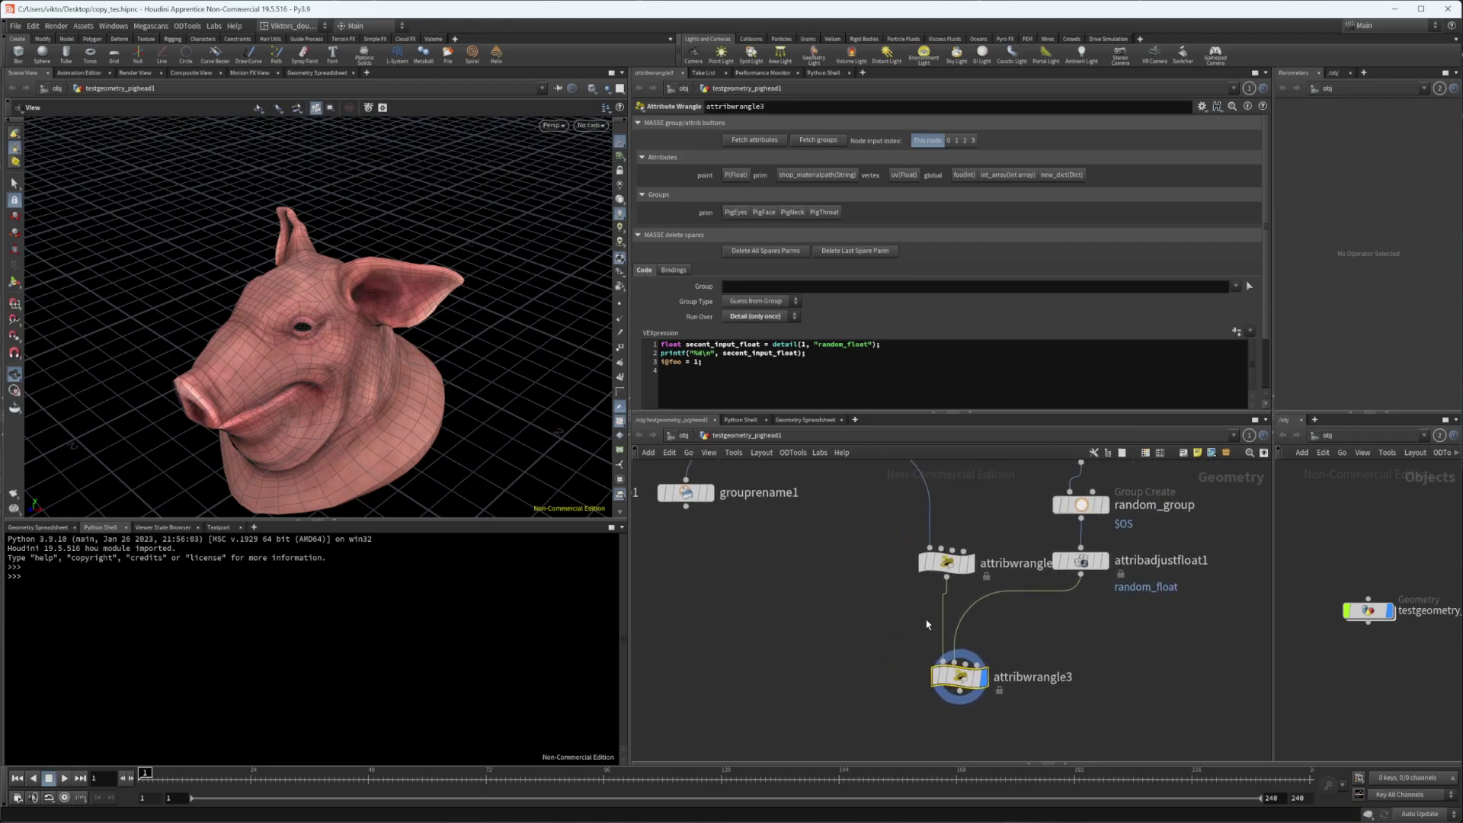
{"action": "scroll", "coordinate": [927, 624], "scroll_direction": "down", "scroll_amount": 2}
{"action": "middle_click_drag", "start_coordinate": [741, 546], "coordinate": [869, 579]}
{"action": "scroll", "coordinate": [869, 579], "scroll_direction": "up", "scroll_amount": 2}
{"action": "middle_click_drag", "start_coordinate": [1065, 708], "coordinate": [859, 602]}
{"action": "middle_click_drag", "start_coordinate": [1010, 647], "coordinate": [931, 626]}
{"action": "scroll", "coordinate": [932, 627], "scroll_direction": "up", "scroll_amount": 2}
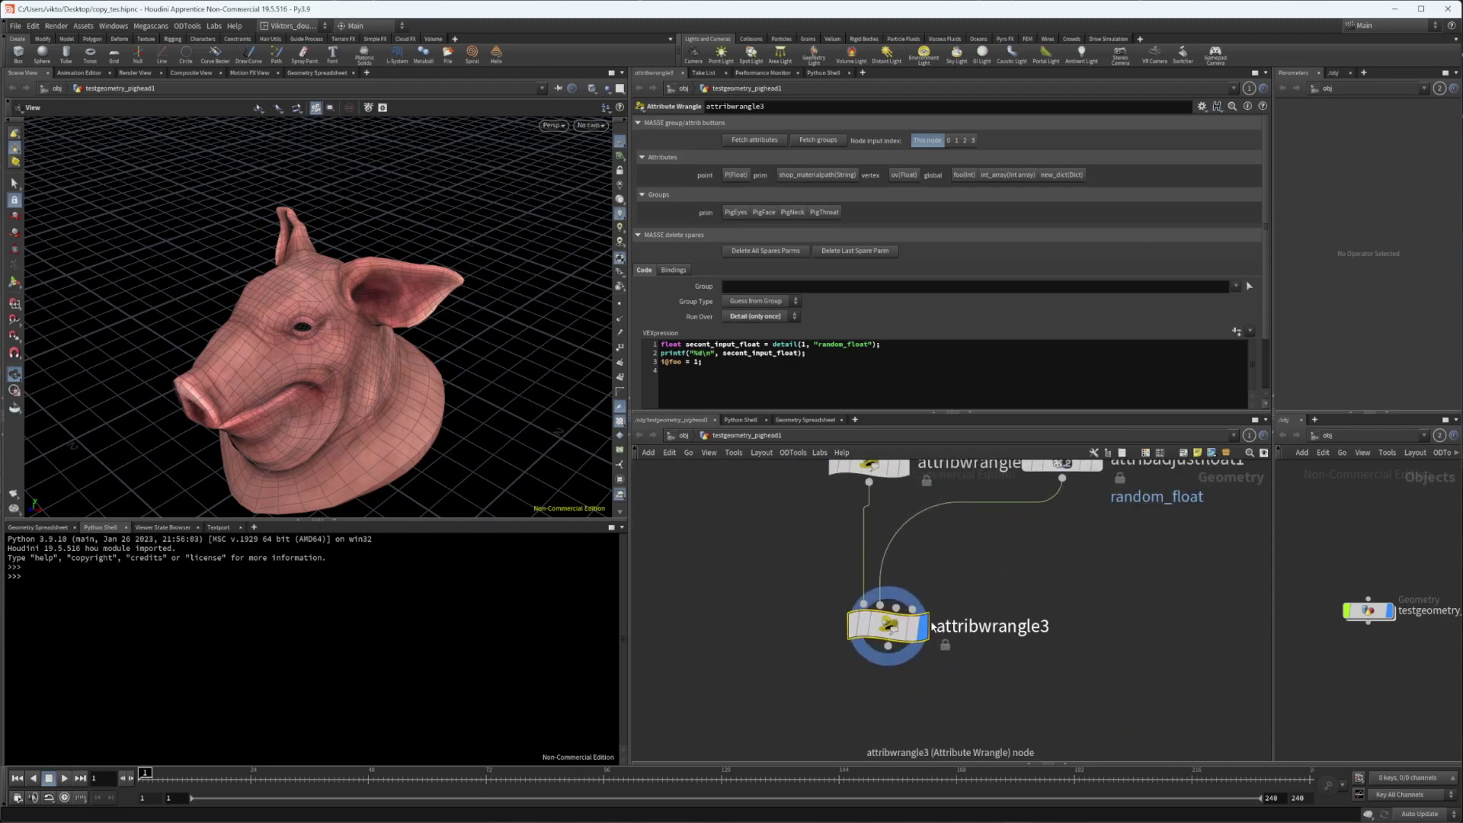
{"action": "scroll", "coordinate": [1012, 564], "scroll_direction": "down", "scroll_amount": 1}
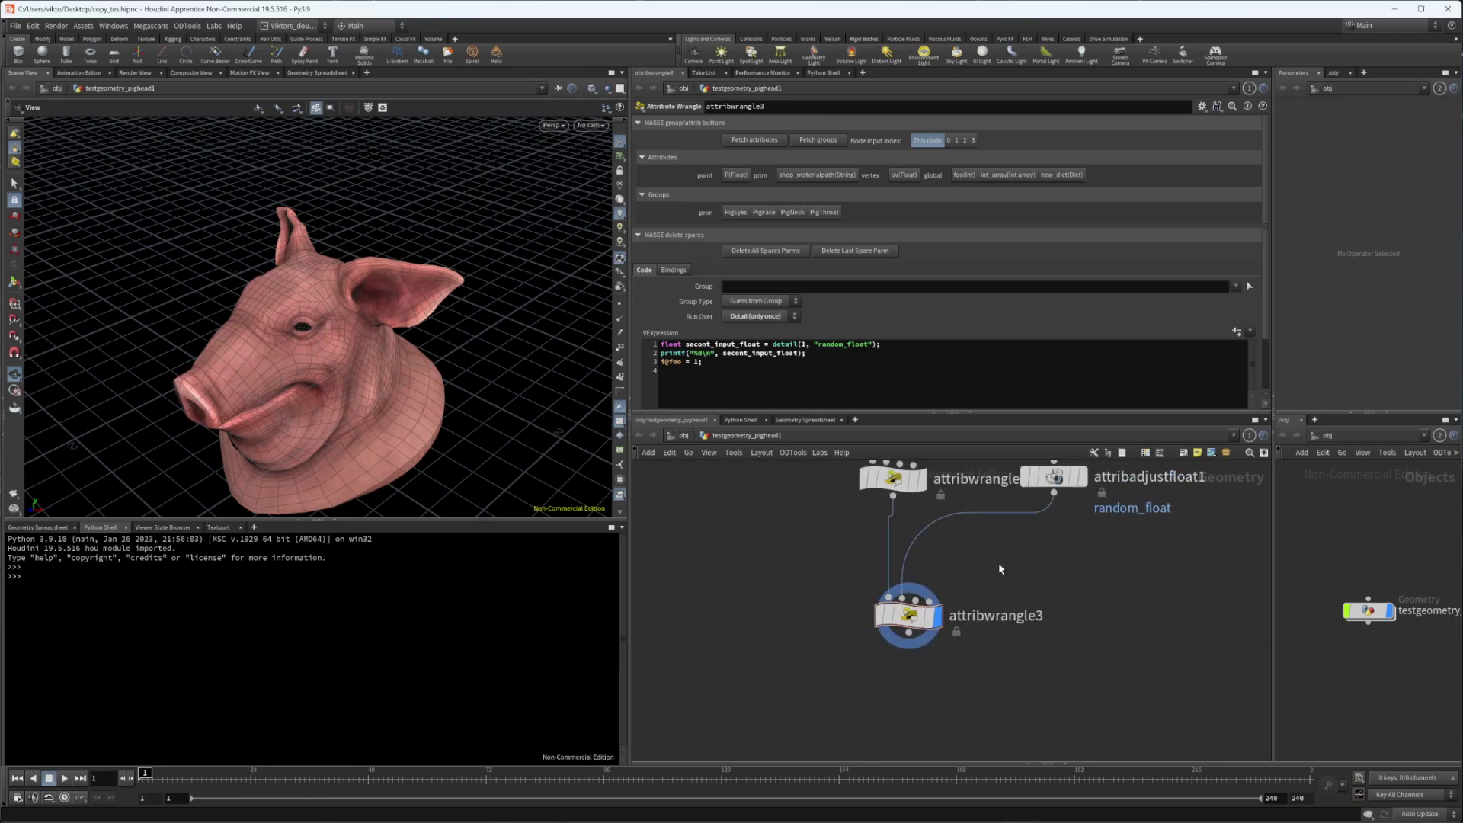
{"action": "middle_click_drag", "start_coordinate": [1001, 568], "coordinate": [944, 630]}
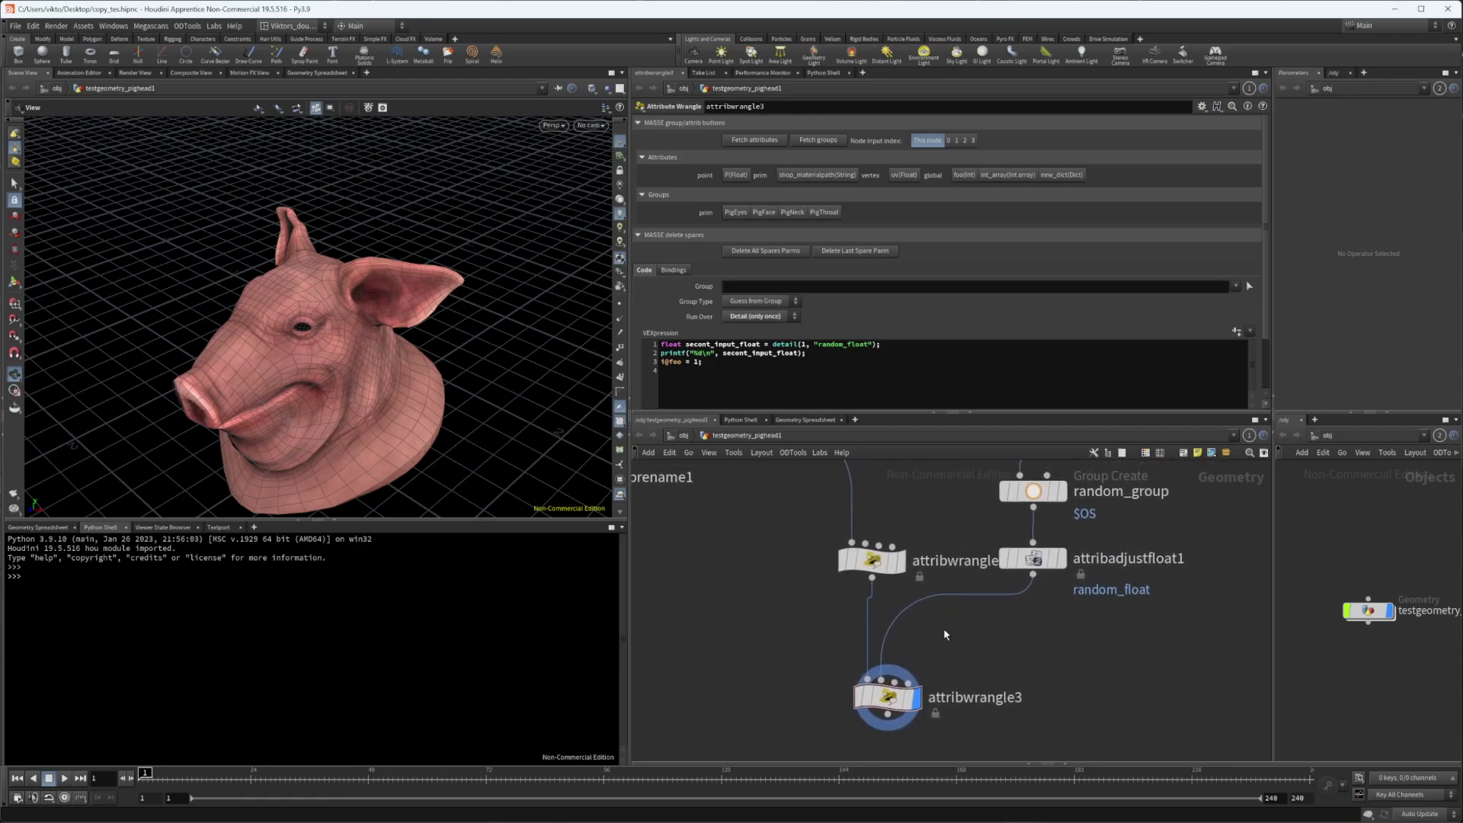
Display the attribadjustfloat1 node and examine its node info for attributes and groups
{"action": "left_click_drag", "start_coordinate": [1072, 615], "coordinate": [1009, 536]}
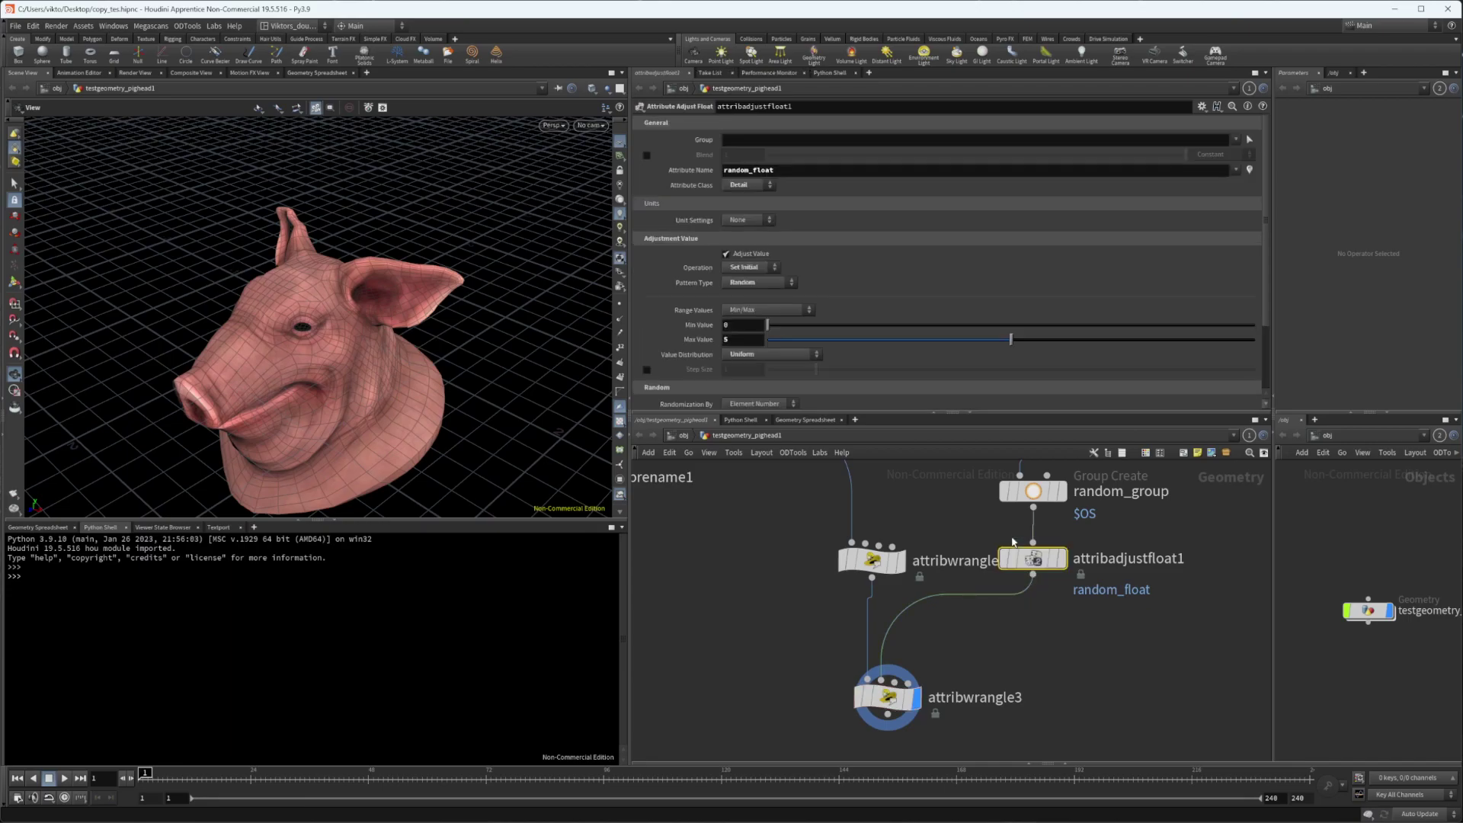
{"action": "left_click", "coordinate": [1060, 559]}
{"action": "left_click_drag", "start_coordinate": [1097, 615], "coordinate": [1013, 551]}
{"action": "middle_click", "coordinate": [1015, 555]}
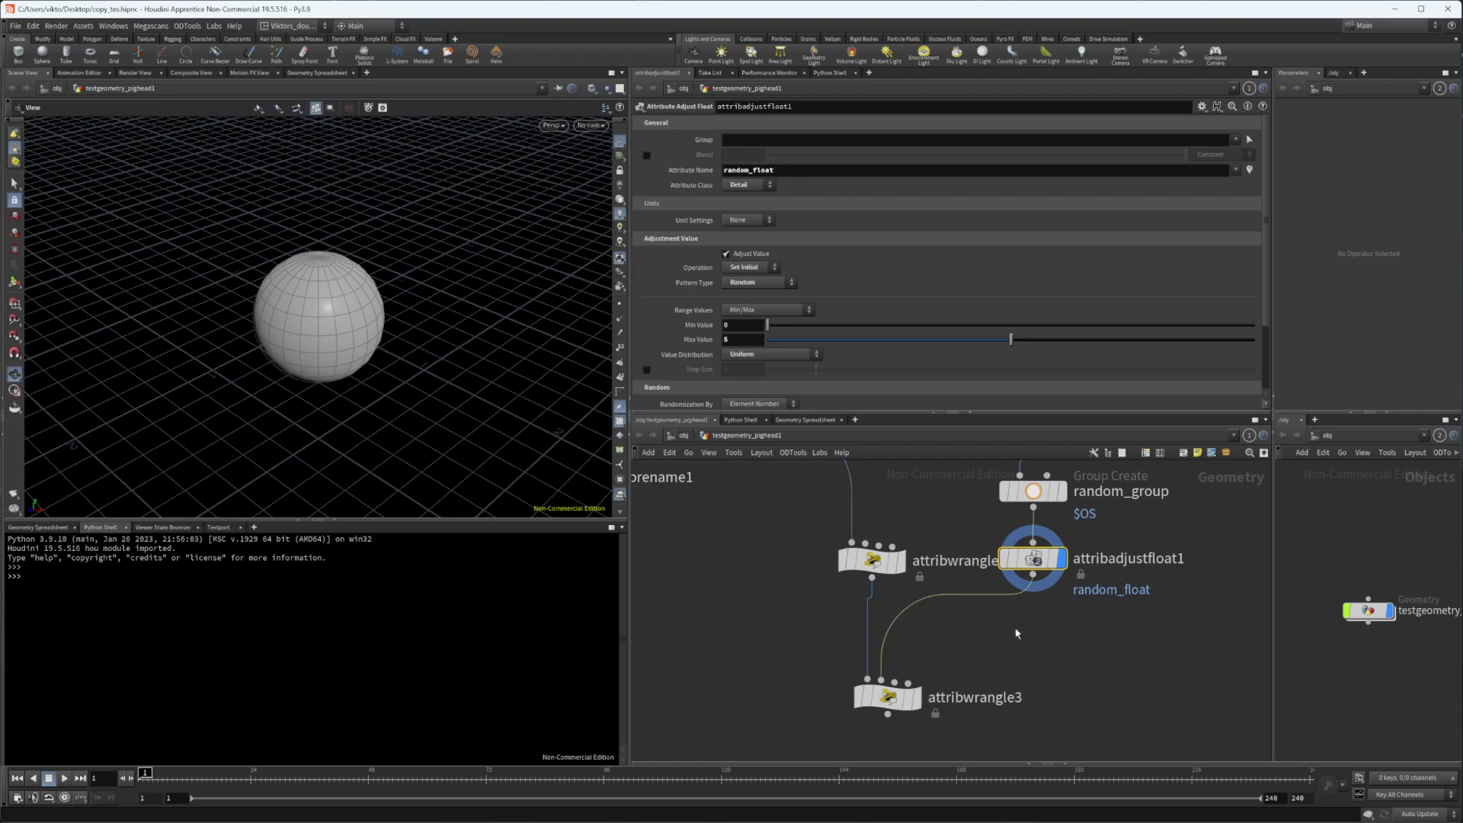
{"action": "left_click", "coordinate": [887, 696]}
{"action": "left_click", "coordinate": [917, 697]}
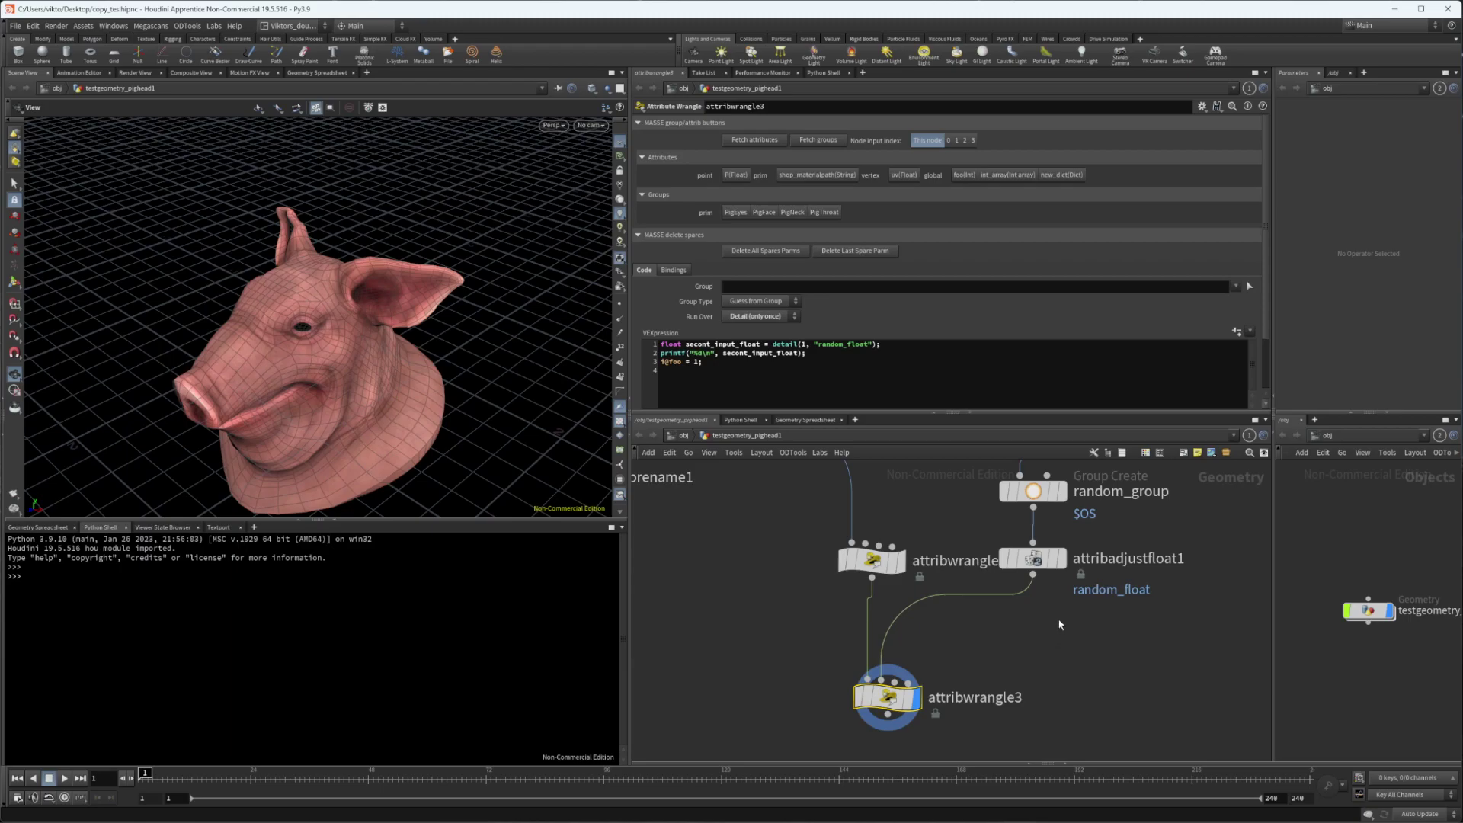
{"action": "left_click", "coordinate": [1033, 558]}
{"action": "left_click", "coordinate": [1061, 559]}
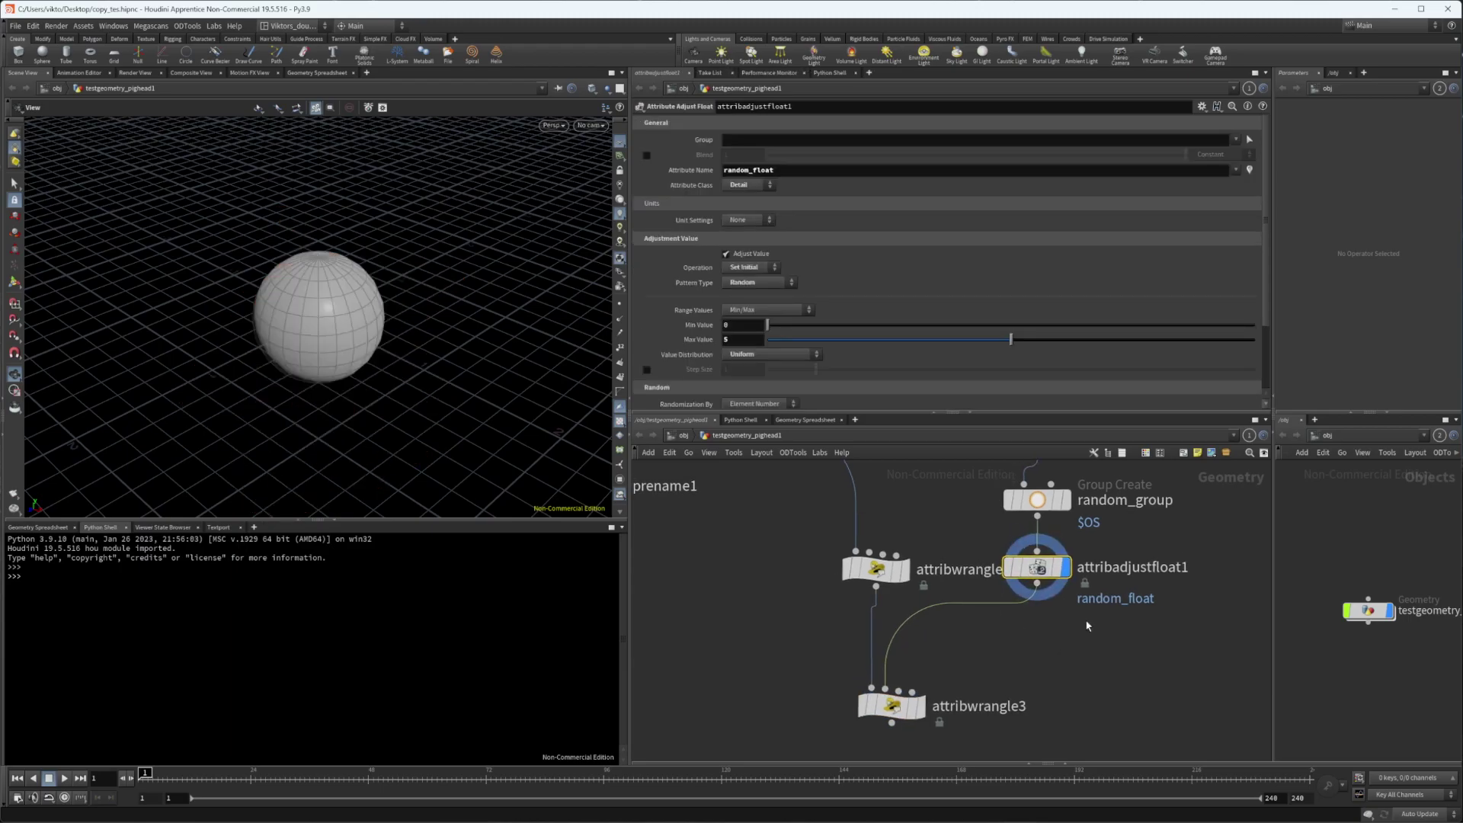
{"action": "middle_click_drag", "start_coordinate": [1029, 568], "coordinate": [1034, 577]}
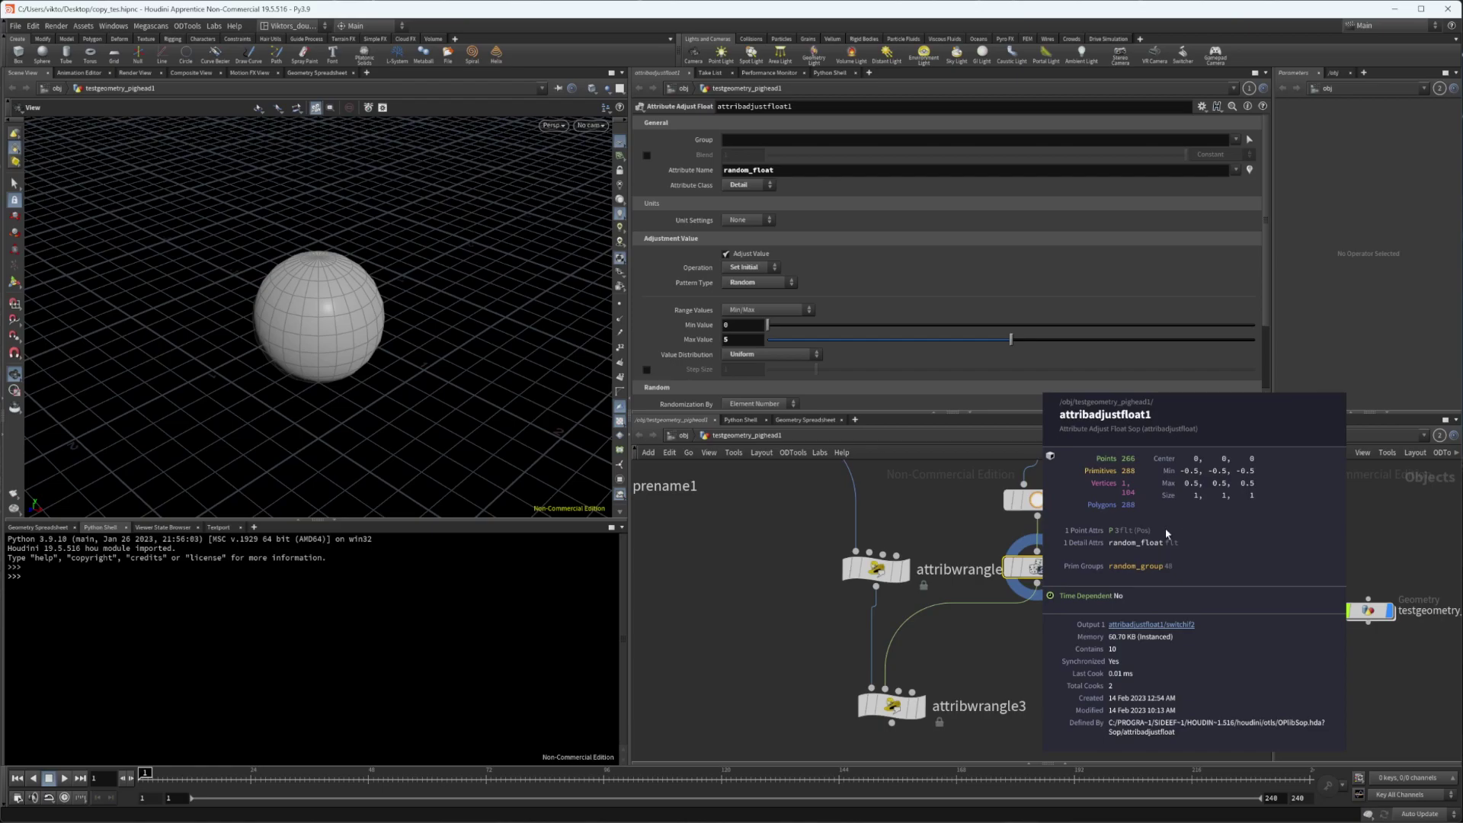
Display attribwrangle3 again, set its node input index to 1 and fetch the attributes from that input
{"action": "left_click", "coordinate": [888, 706]}
{"action": "left_click", "coordinate": [920, 706]}
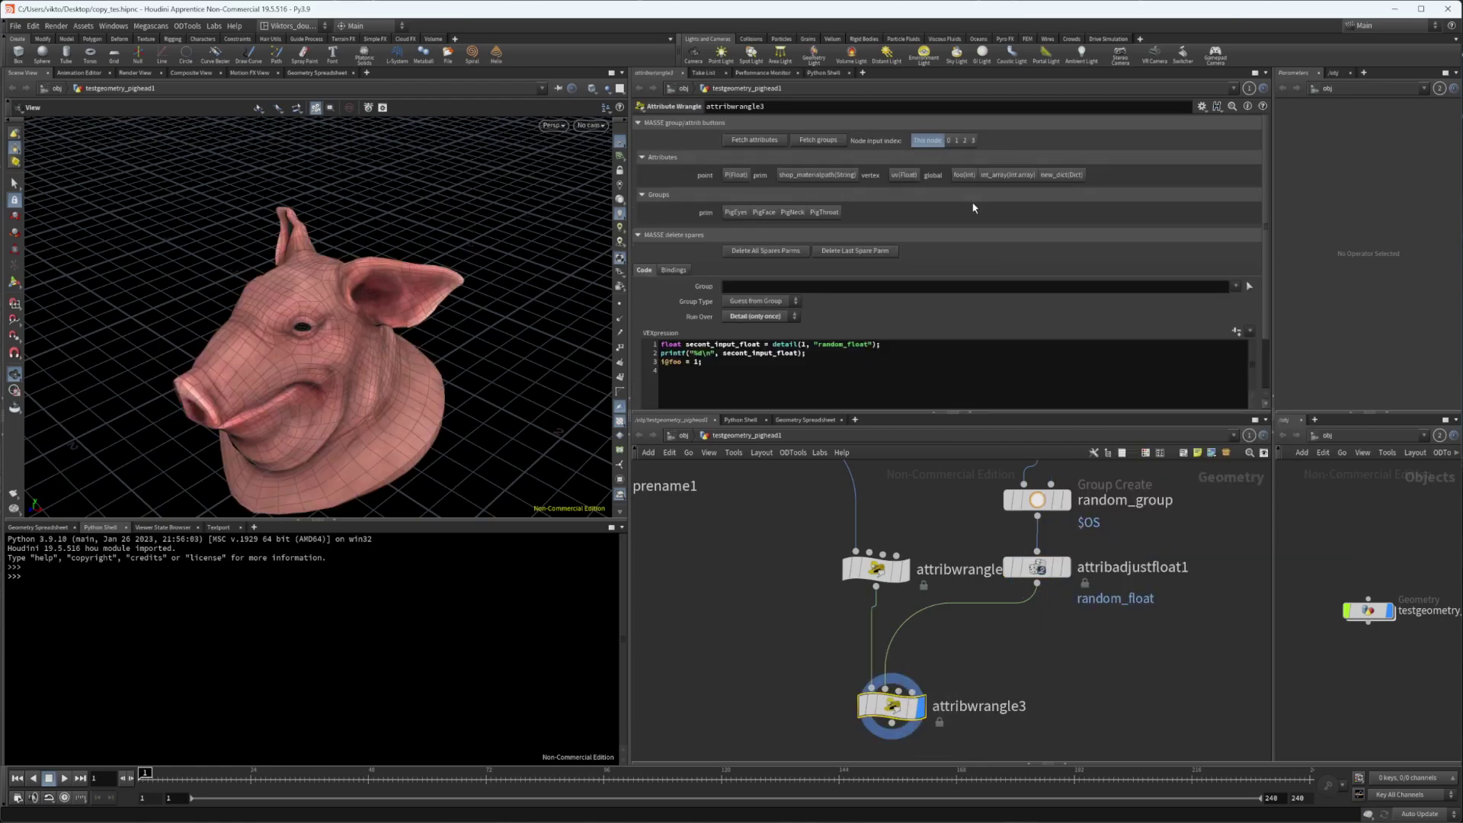
{"action": "left_click", "coordinate": [957, 140]}
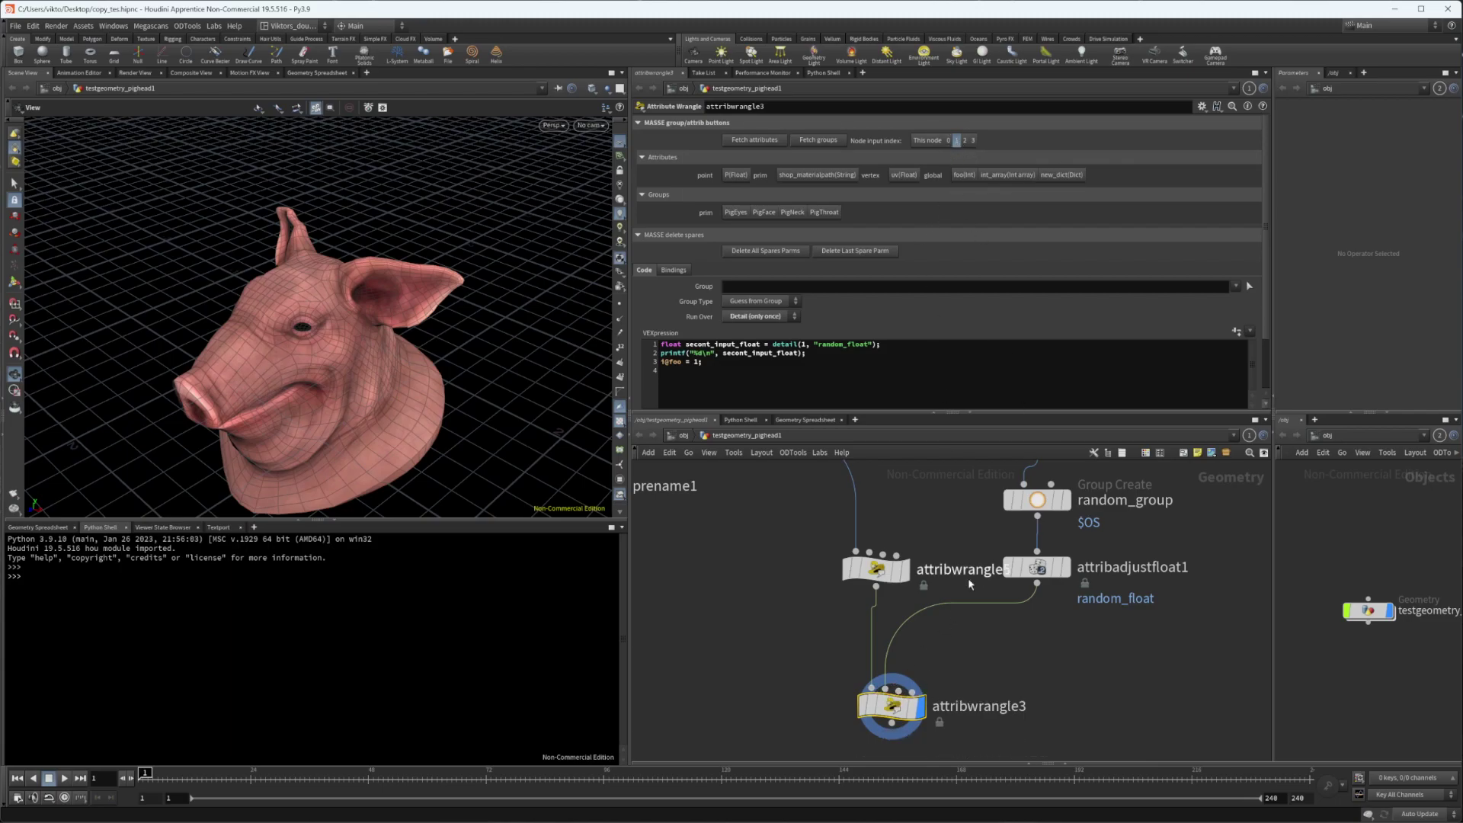
{"action": "middle_click_drag", "start_coordinate": [1009, 653], "coordinate": [1019, 608]}
{"action": "left_click", "coordinate": [780, 138]}
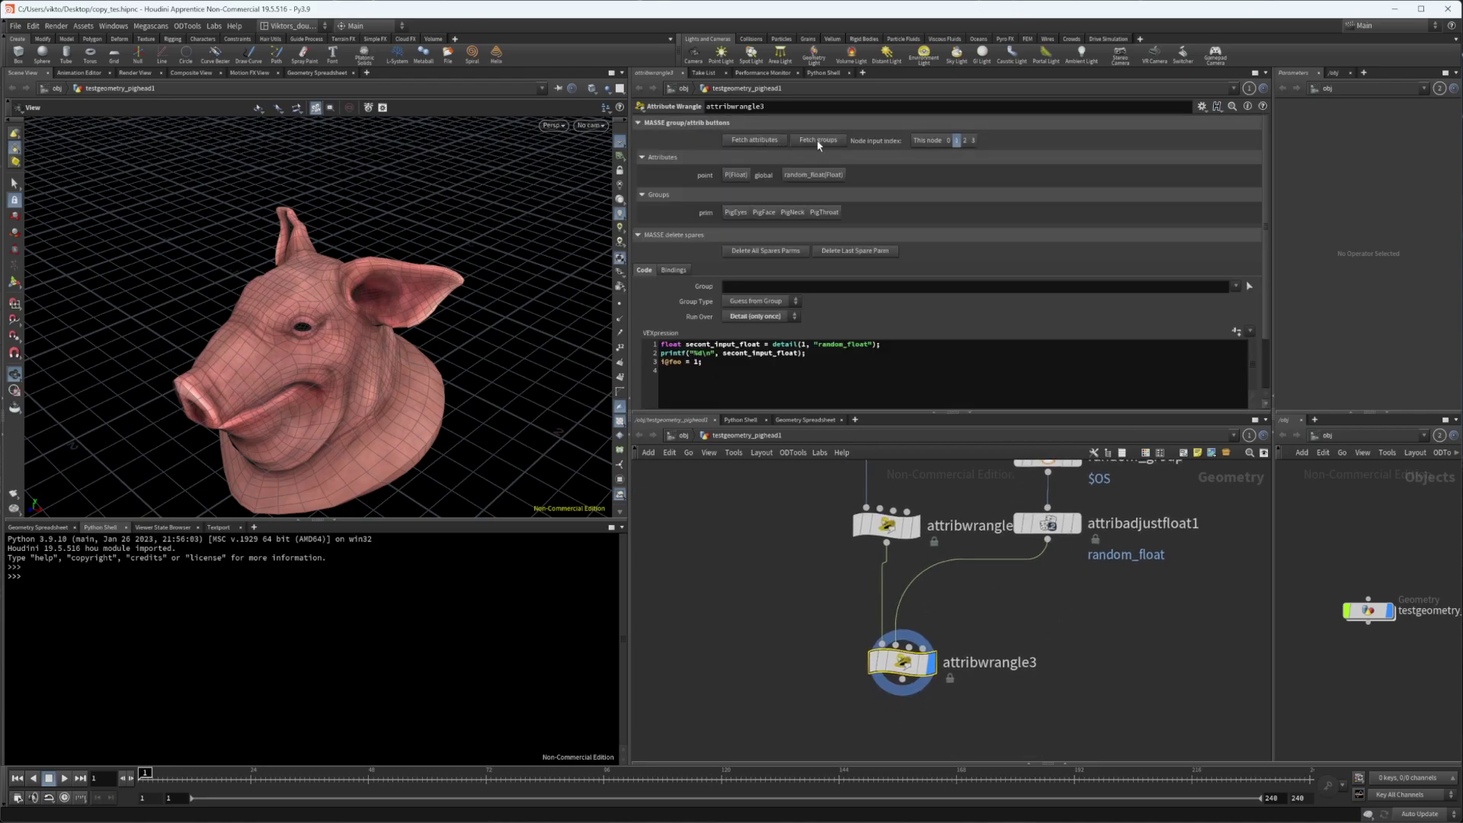
Fetch the groups from input 1 on attribwrangle3 and check them against the node info of random_group and attribadjustfloat1
{"action": "left_click", "coordinate": [818, 144]}
{"action": "middle_click_drag", "start_coordinate": [1078, 606], "coordinate": [1068, 634]}
{"action": "left_click", "coordinate": [1031, 550]}
{"action": "middle_click", "coordinate": [1033, 542]}
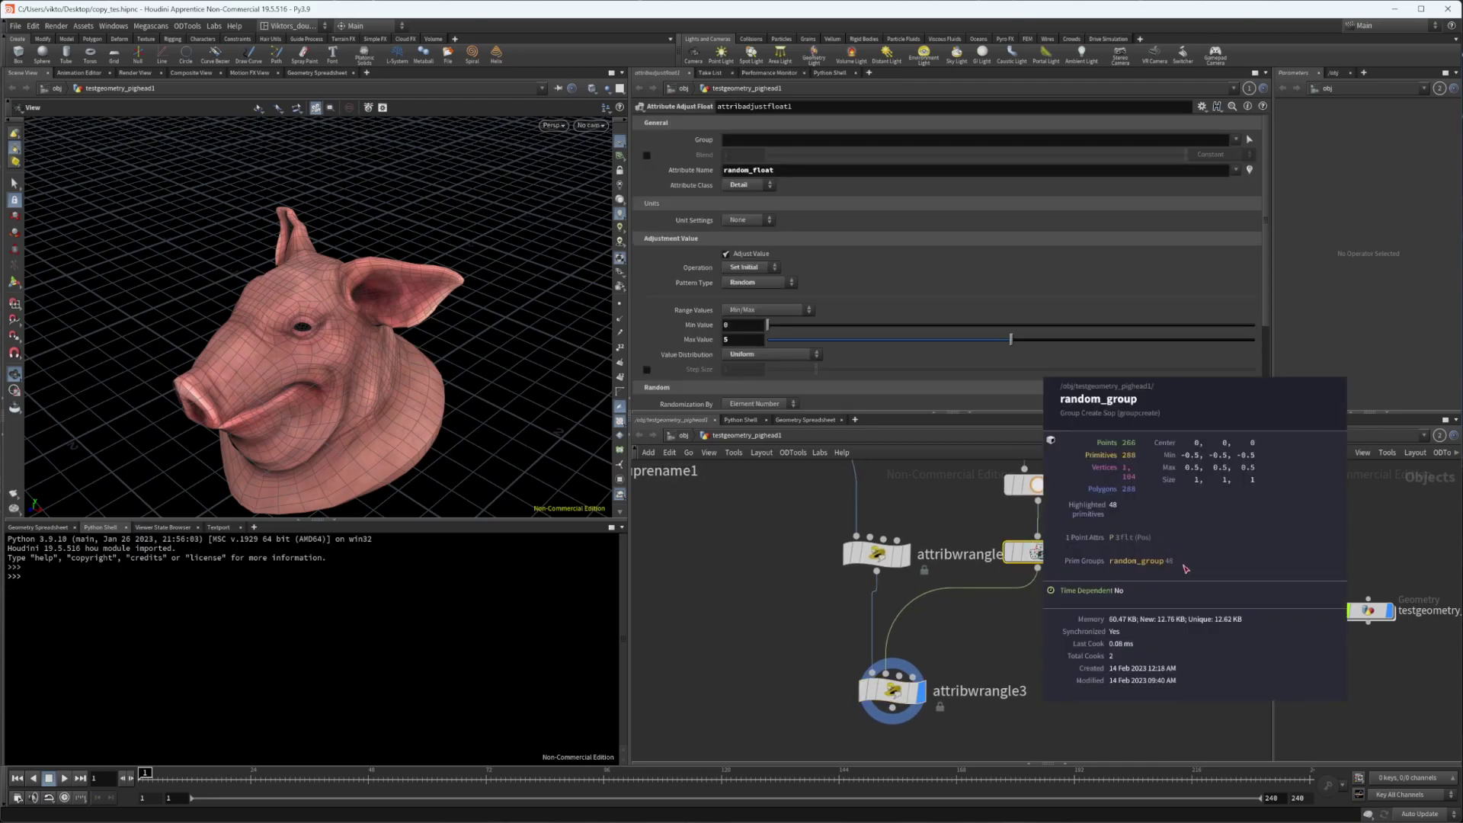
{"action": "left_click", "coordinate": [891, 691]}
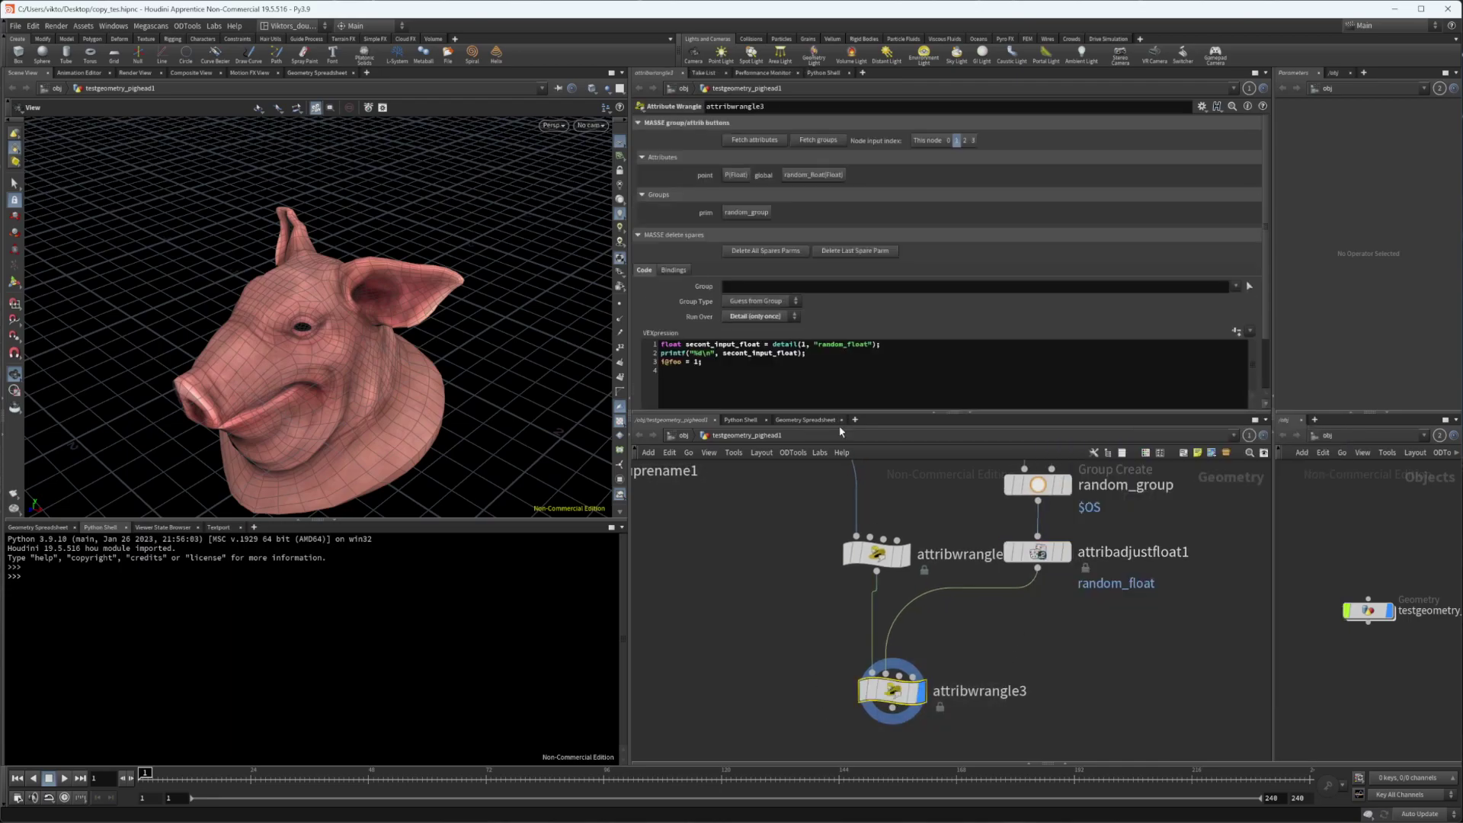
{"action": "middle_click", "coordinate": [1036, 550]}
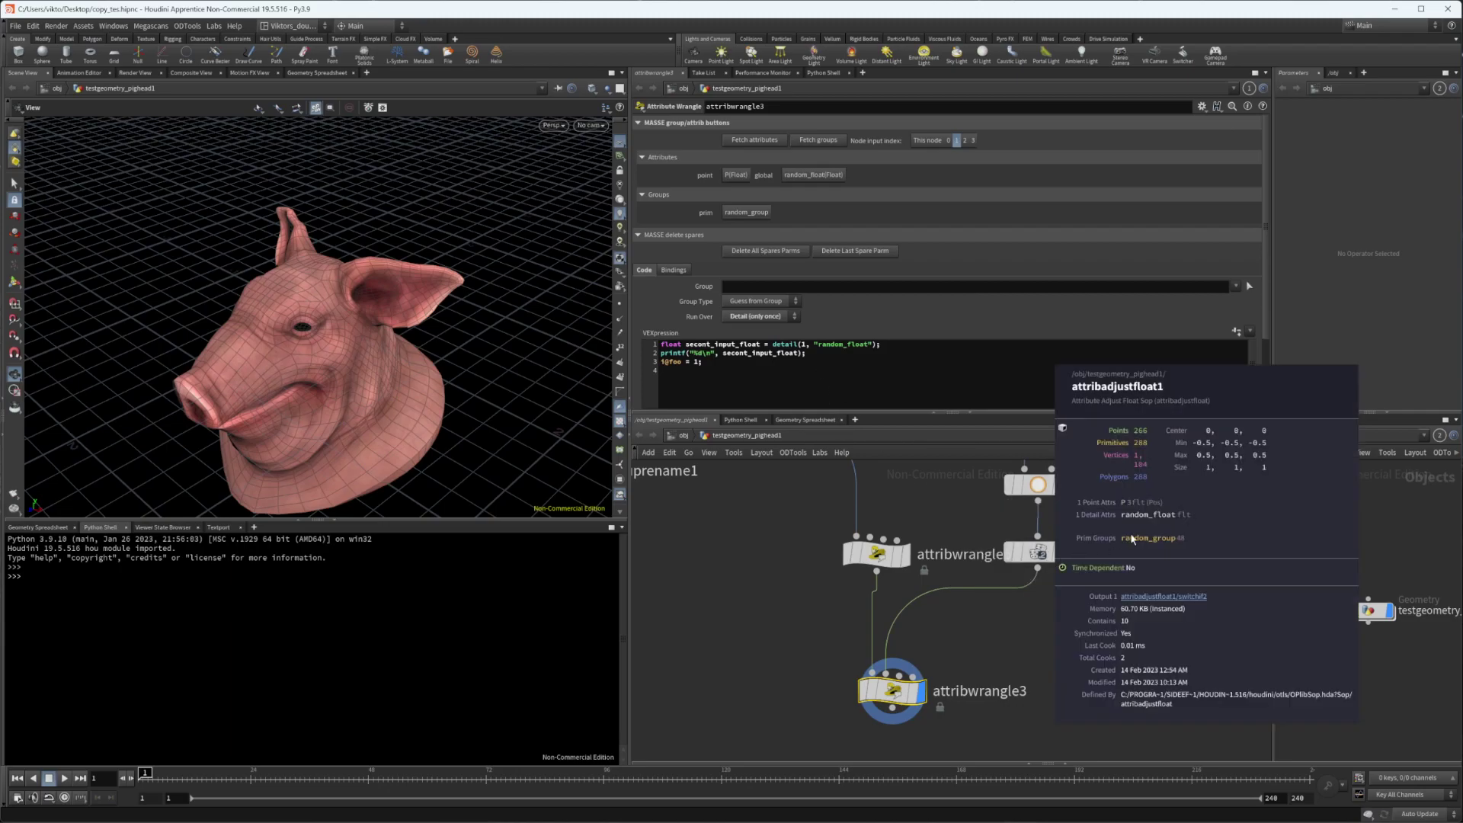
{"action": "middle_click_drag", "start_coordinate": [1051, 613], "coordinate": [986, 577]}
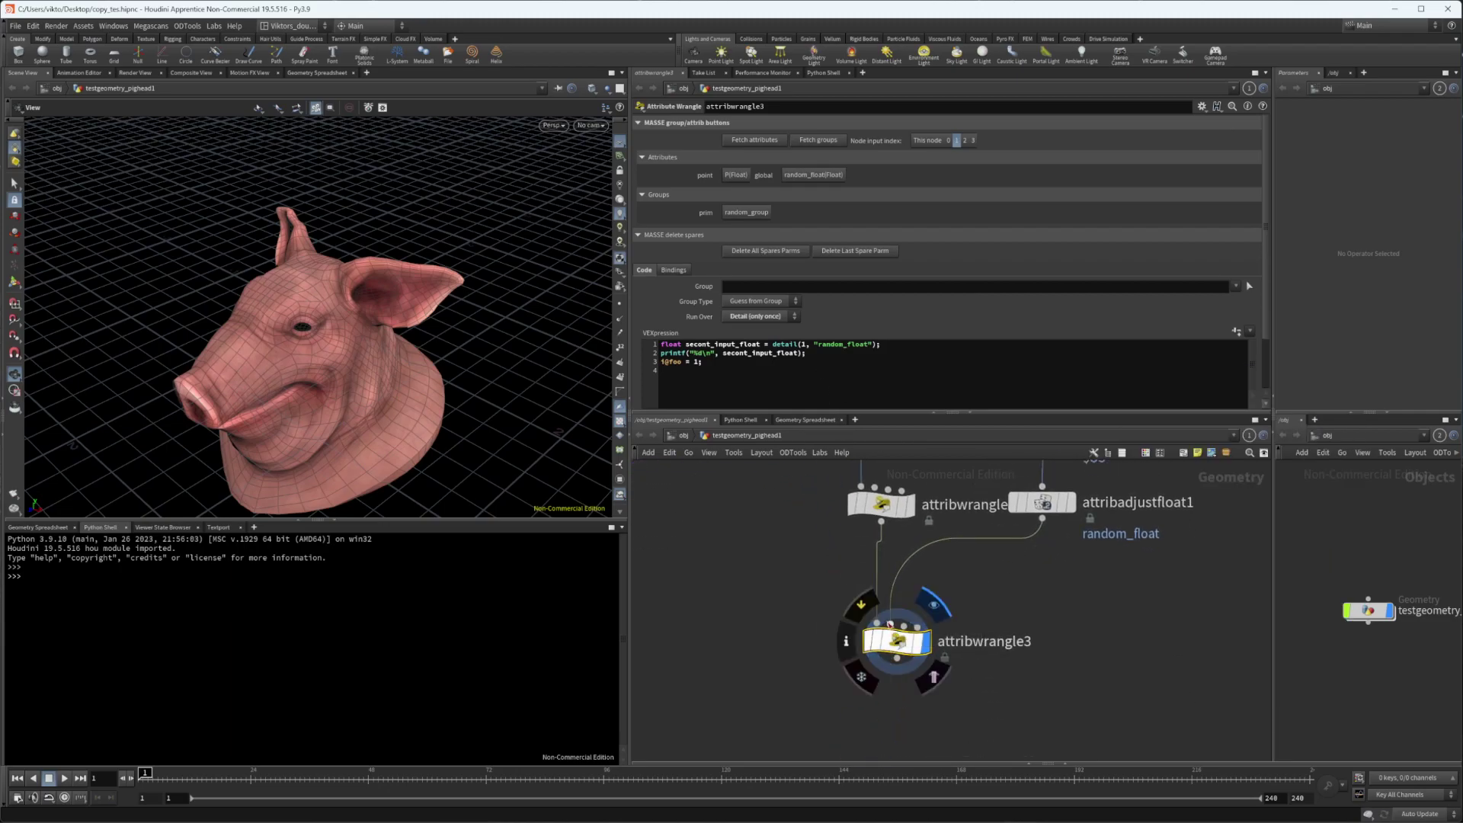
Examine attribwrangle3's node info for its attributes and primitive groups
{"action": "middle_click_drag", "start_coordinate": [813, 581], "coordinate": [856, 603]}
{"action": "scroll", "coordinate": [834, 646], "scroll_direction": "down", "scroll_amount": 2}
{"action": "scroll", "coordinate": [857, 603], "scroll_direction": "up", "scroll_amount": 1}
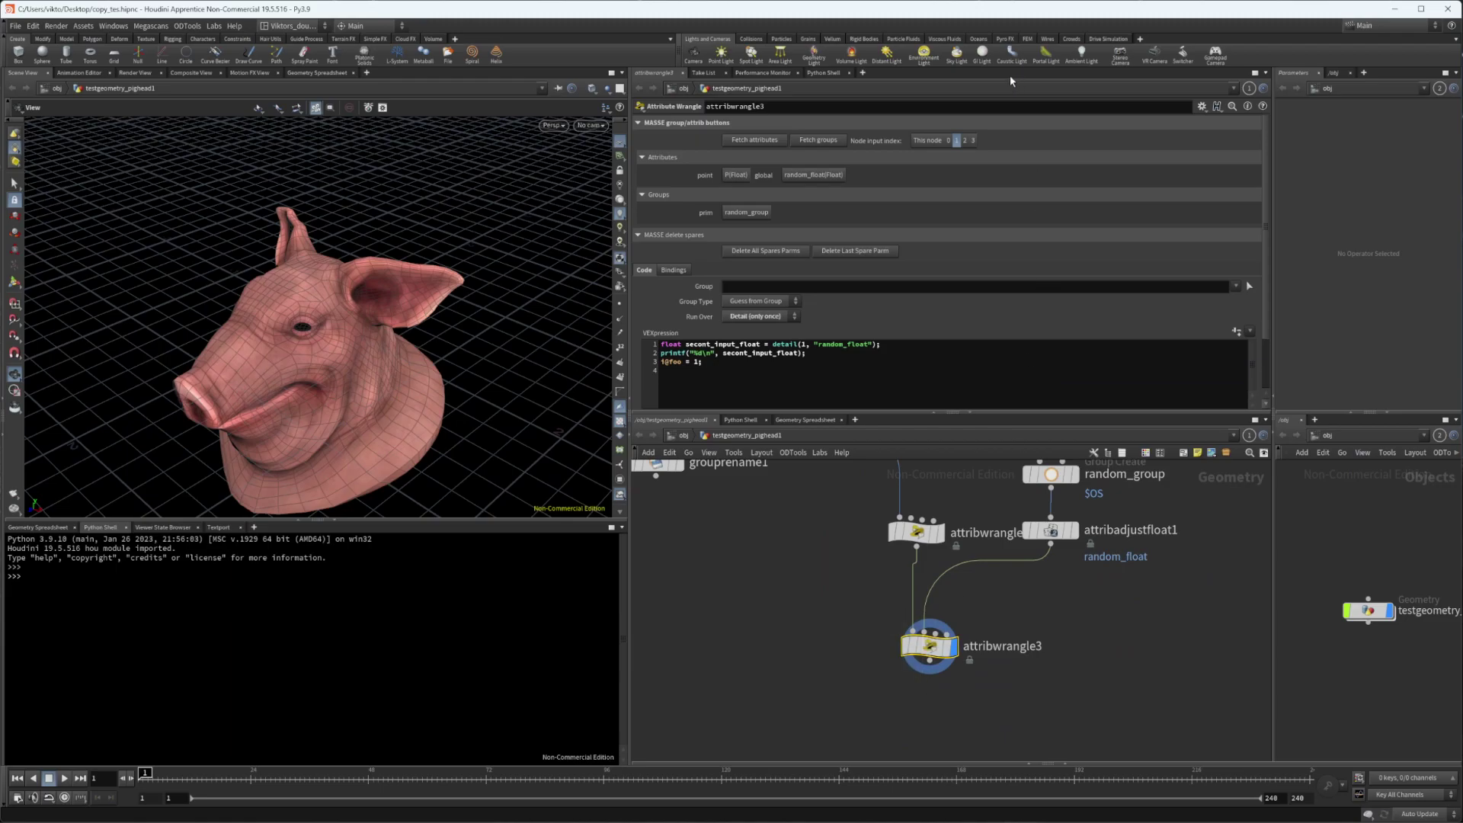
{"action": "middle_click", "coordinate": [942, 668]}
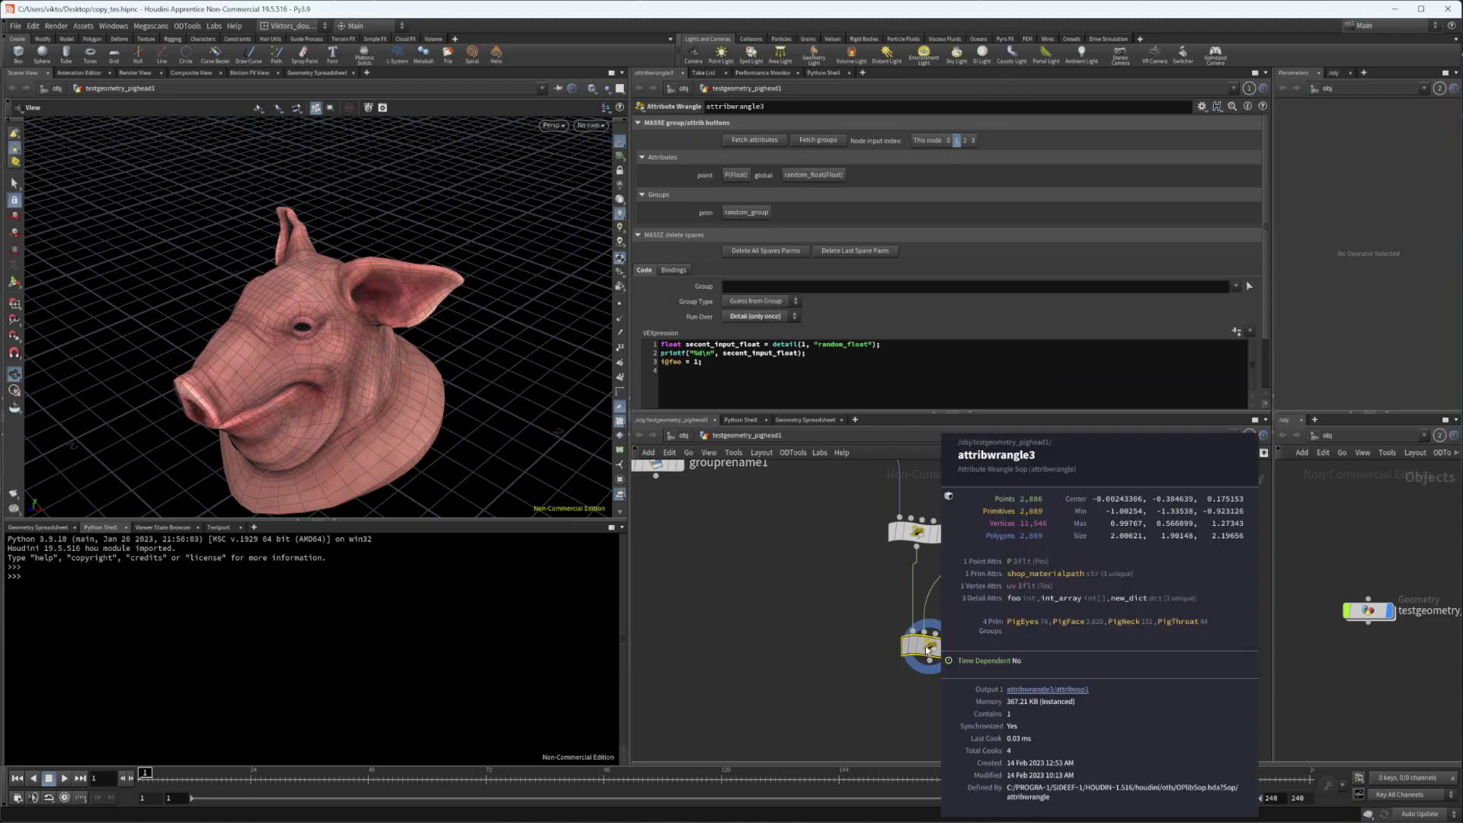
{"action": "middle_click", "coordinate": [929, 653]}
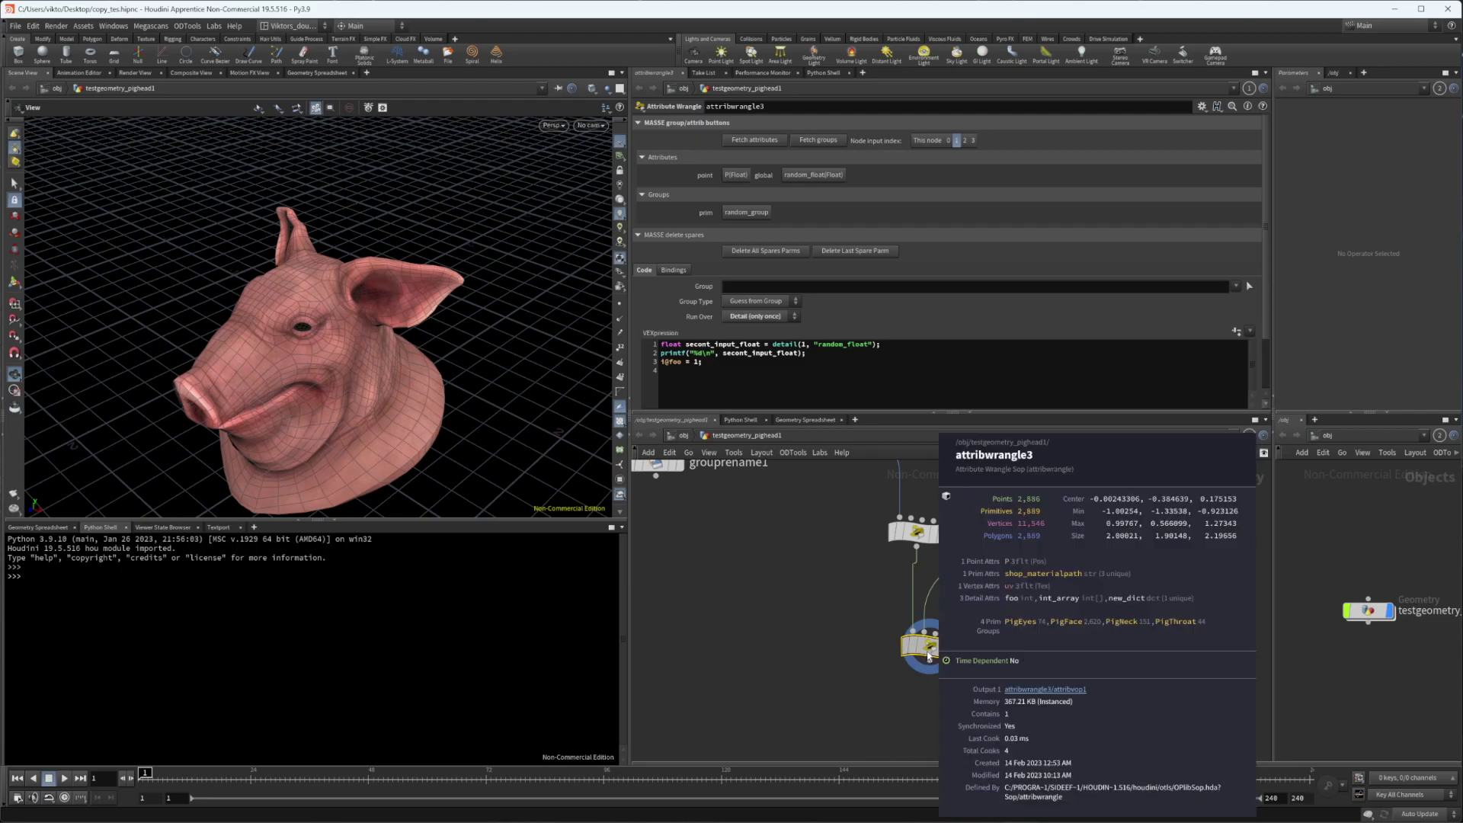
Highlight the foo attribute in attribwrangle3's VEX code and examine the node info of the upstream attribwrangle5
{"action": "left_click", "coordinate": [764, 380]}
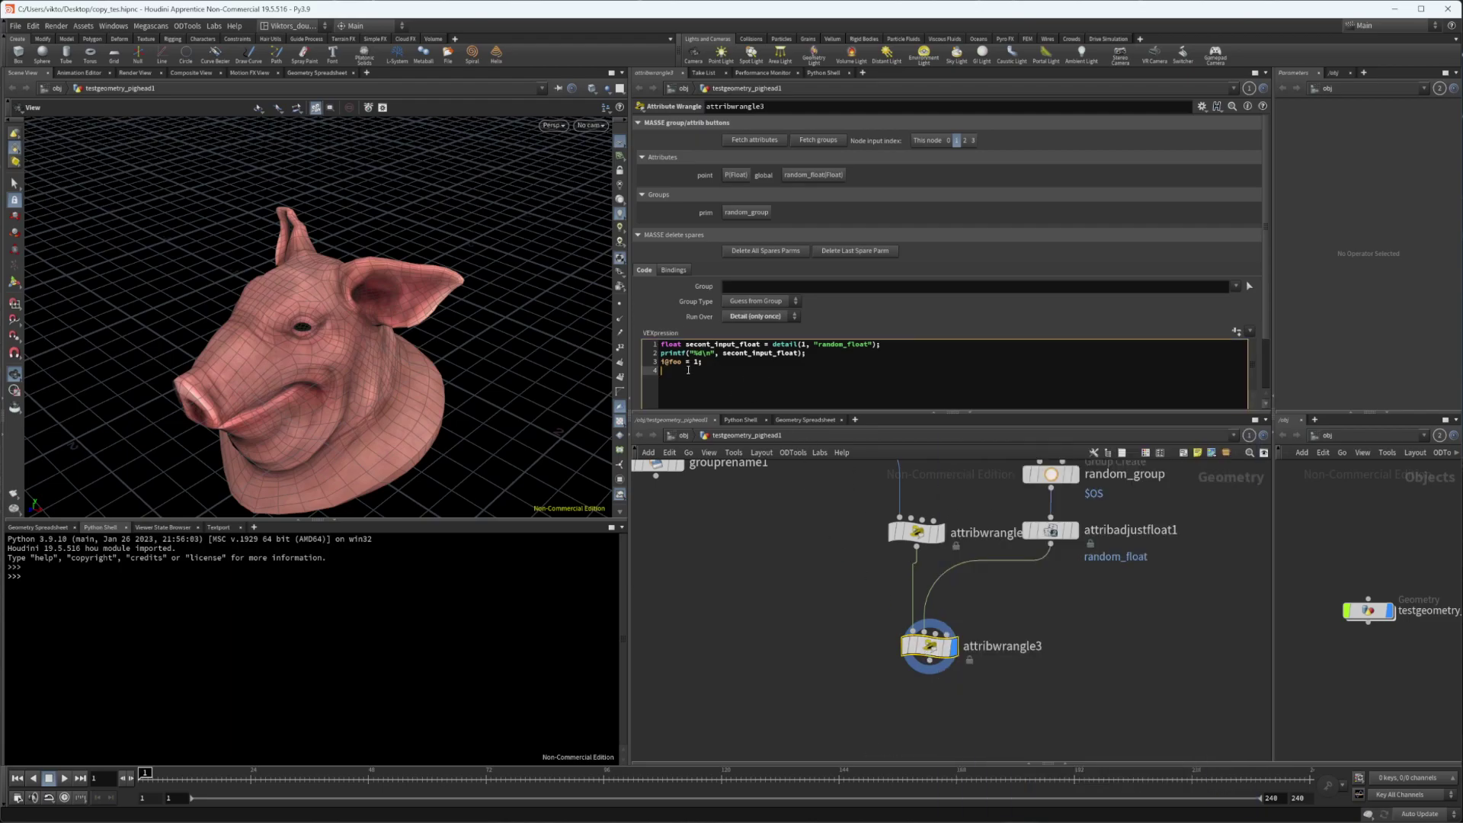
{"action": "left_click", "coordinate": [657, 362]}
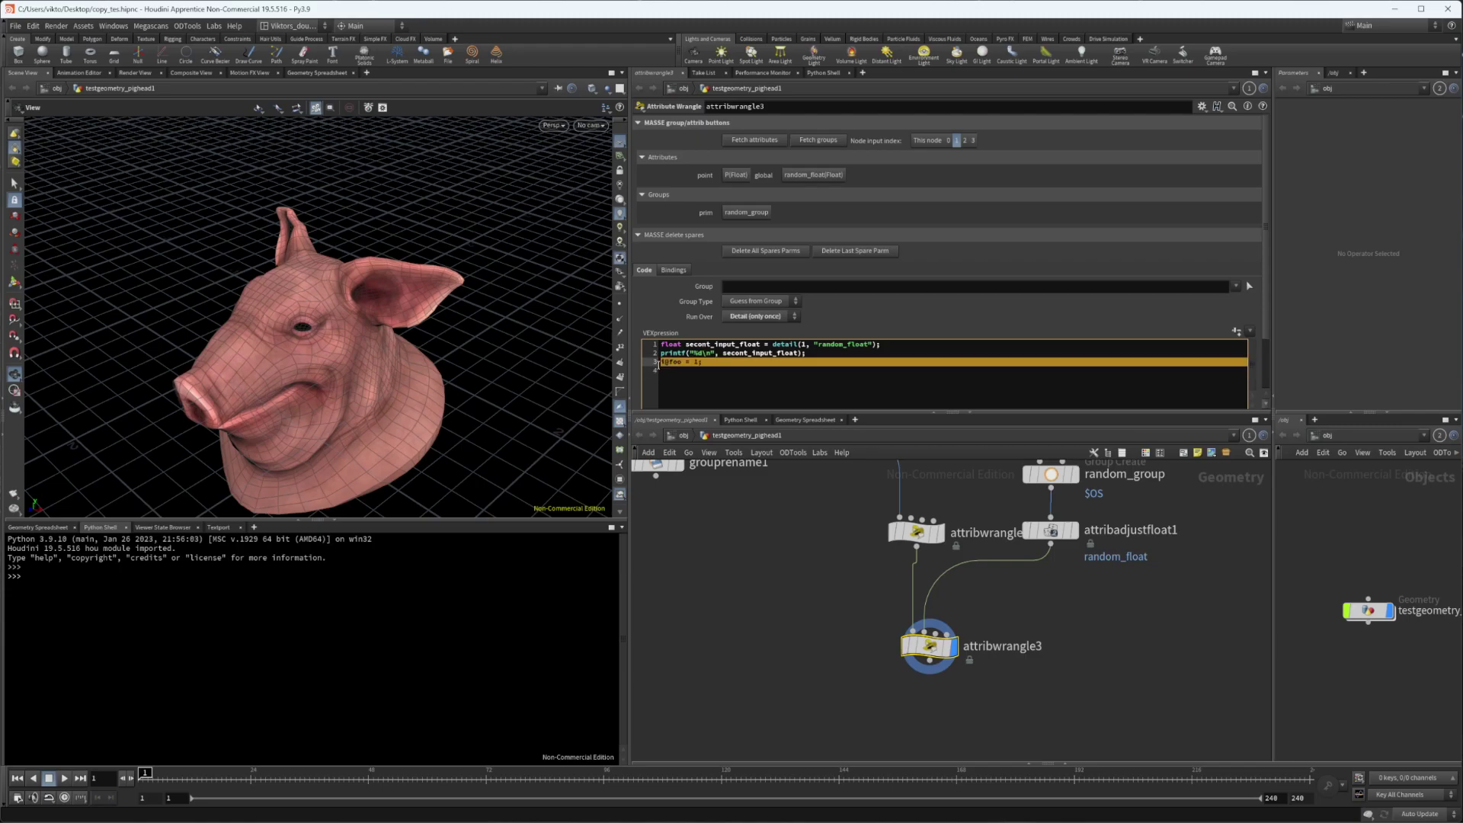
{"action": "double_click", "coordinate": [668, 362]}
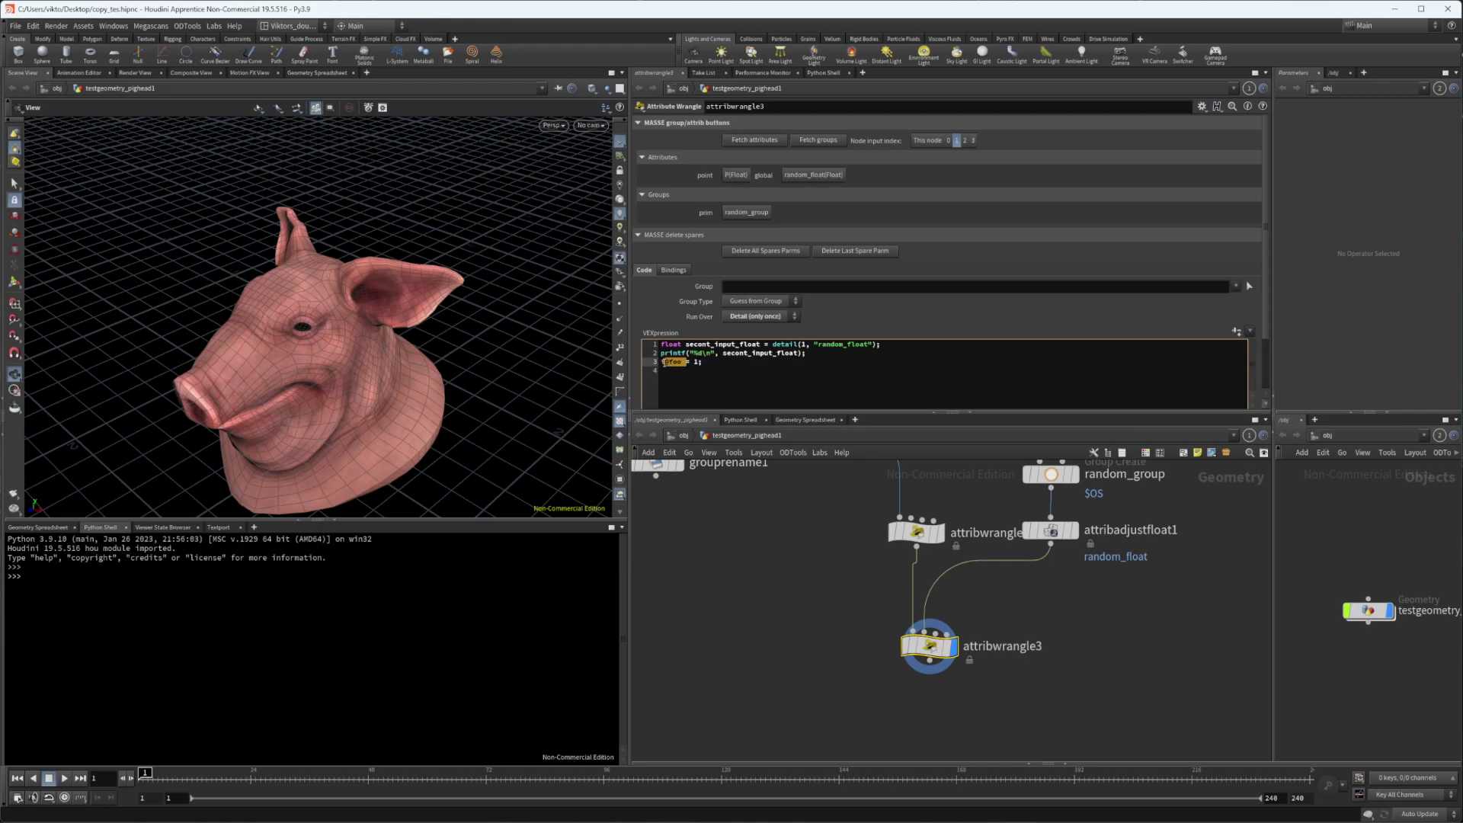
{"action": "middle_click", "coordinate": [919, 534]}
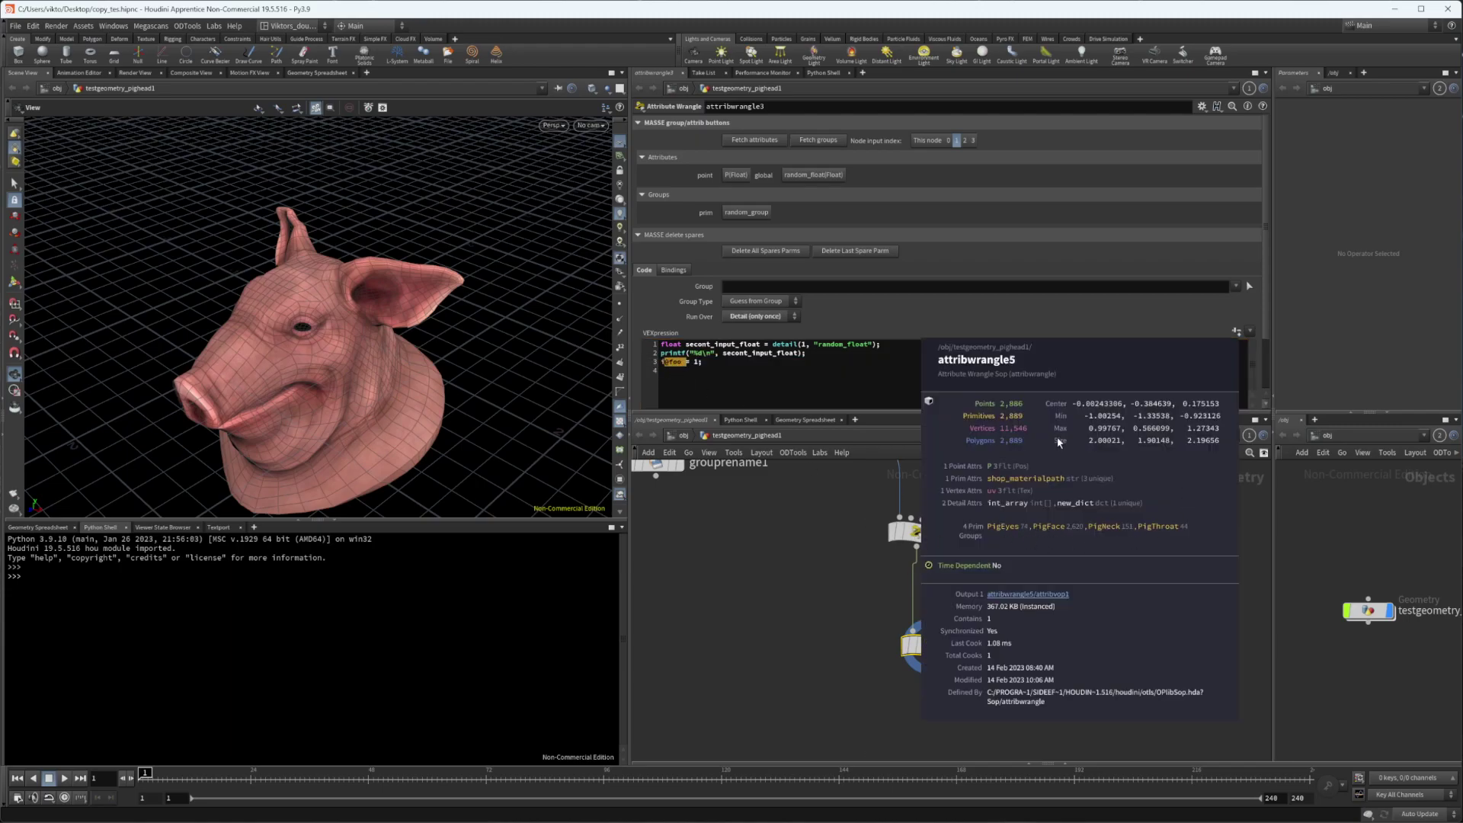
Fetch attribwrangle3's attributes from this node, and again with the node input index set to 0
{"action": "left_click", "coordinate": [929, 141]}
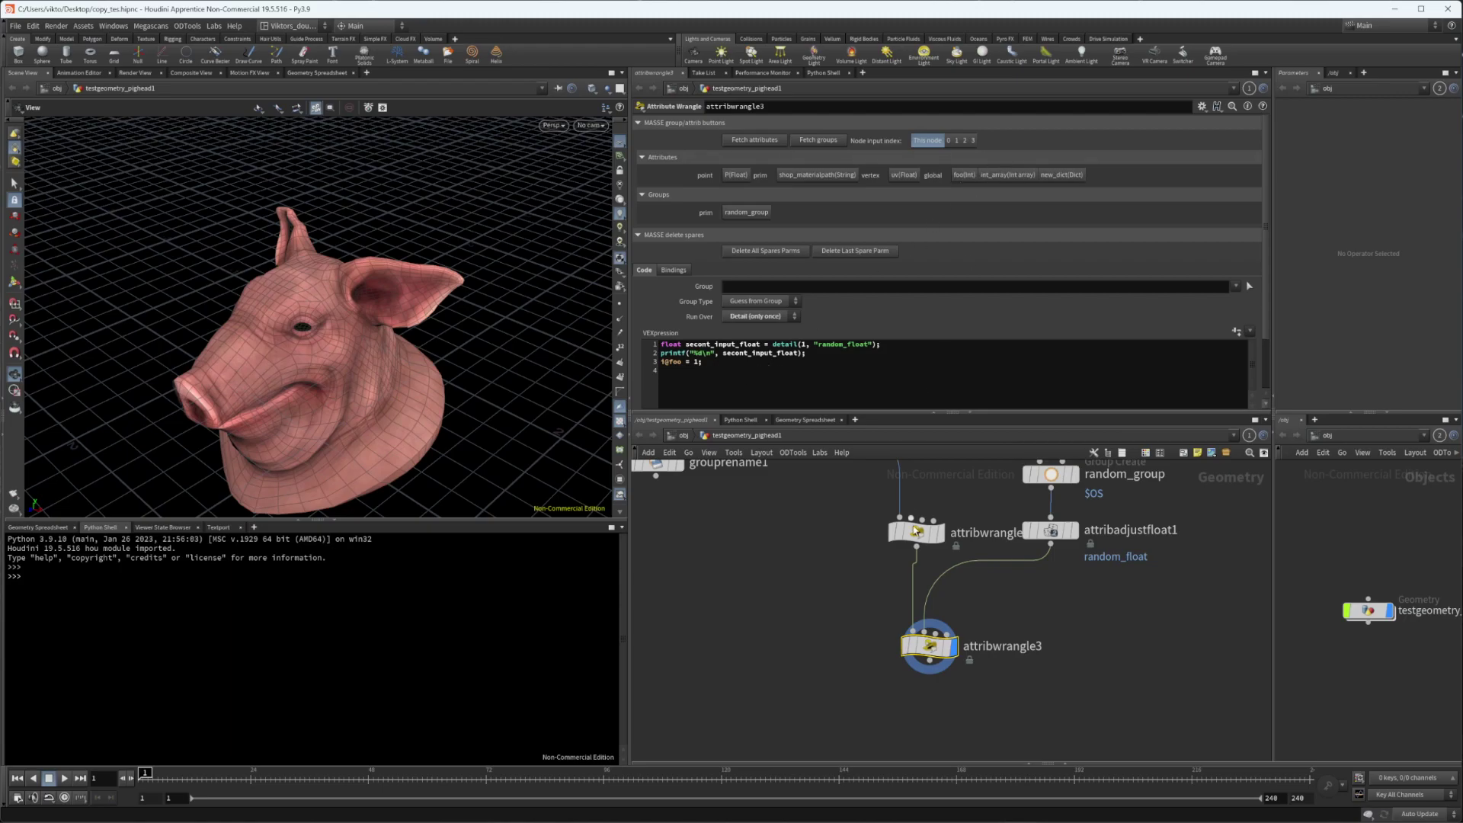
{"action": "left_click", "coordinate": [755, 140]}
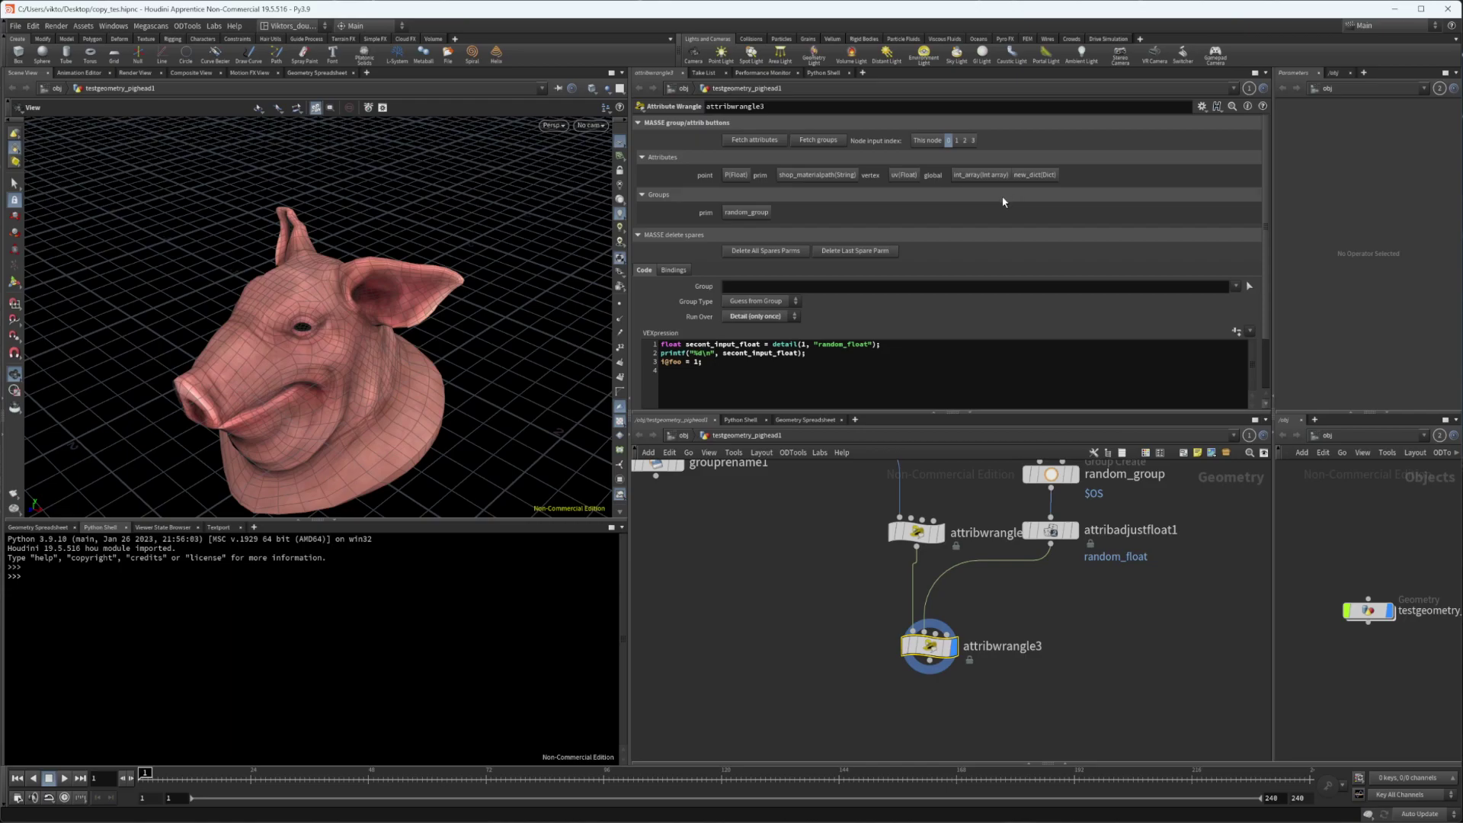
Select and display the attribwrangle5 node to view its VEX code
{"action": "key", "text": "h"}
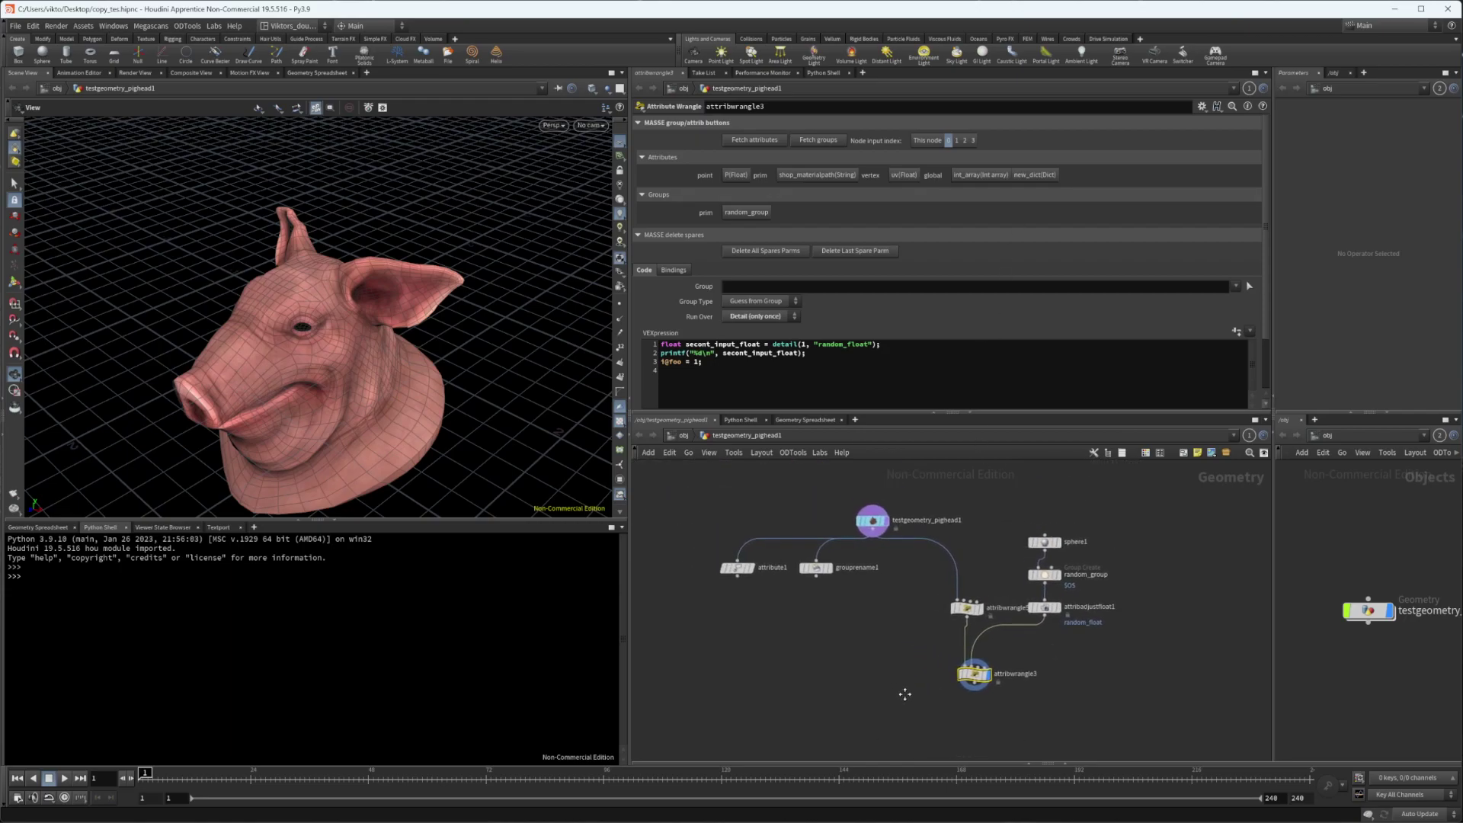
{"action": "scroll", "coordinate": [1022, 647], "scroll_direction": "up", "scroll_amount": 3}
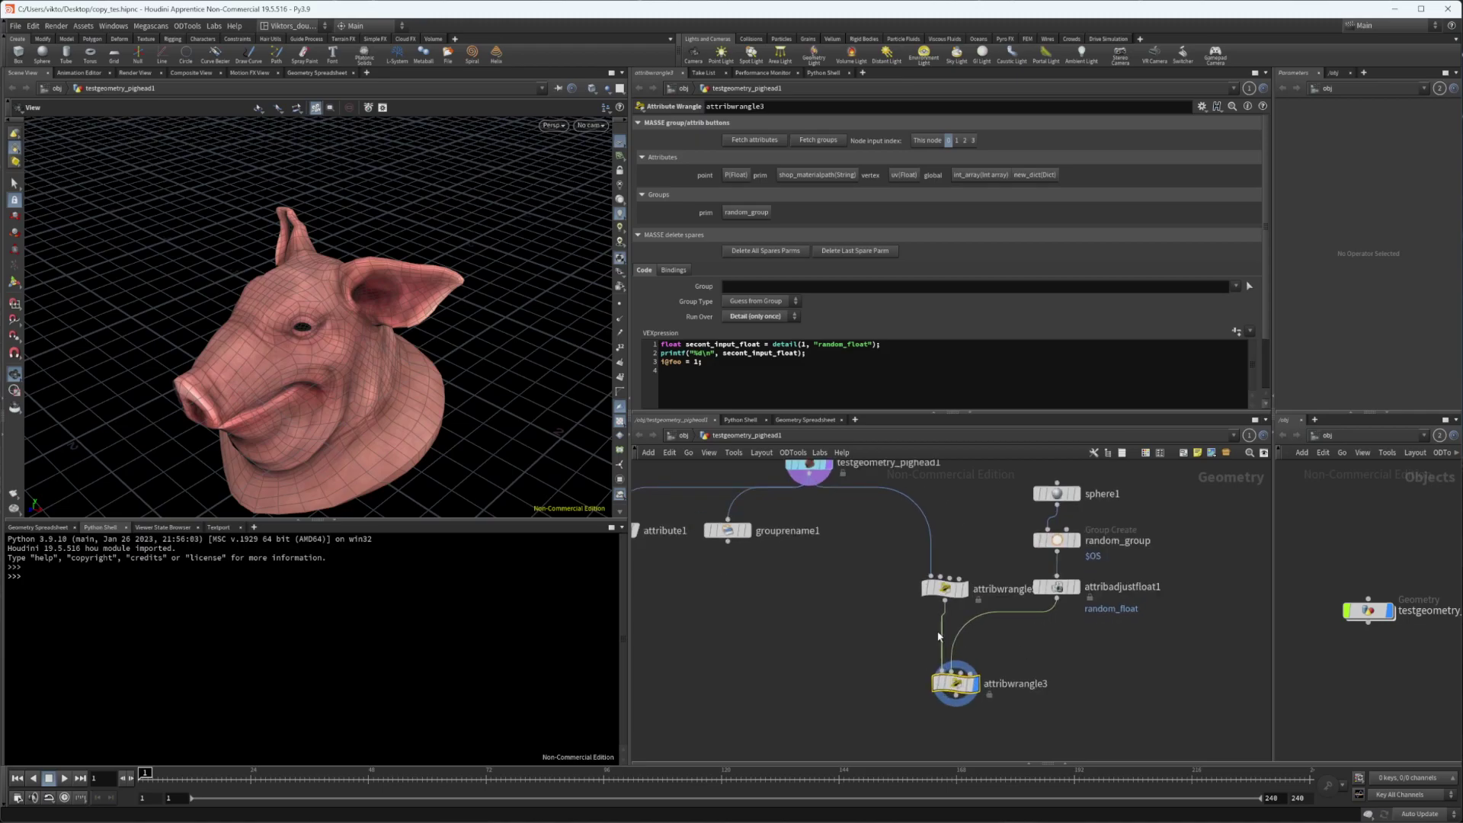
{"action": "left_click_drag", "start_coordinate": [941, 583], "coordinate": [945, 581]}
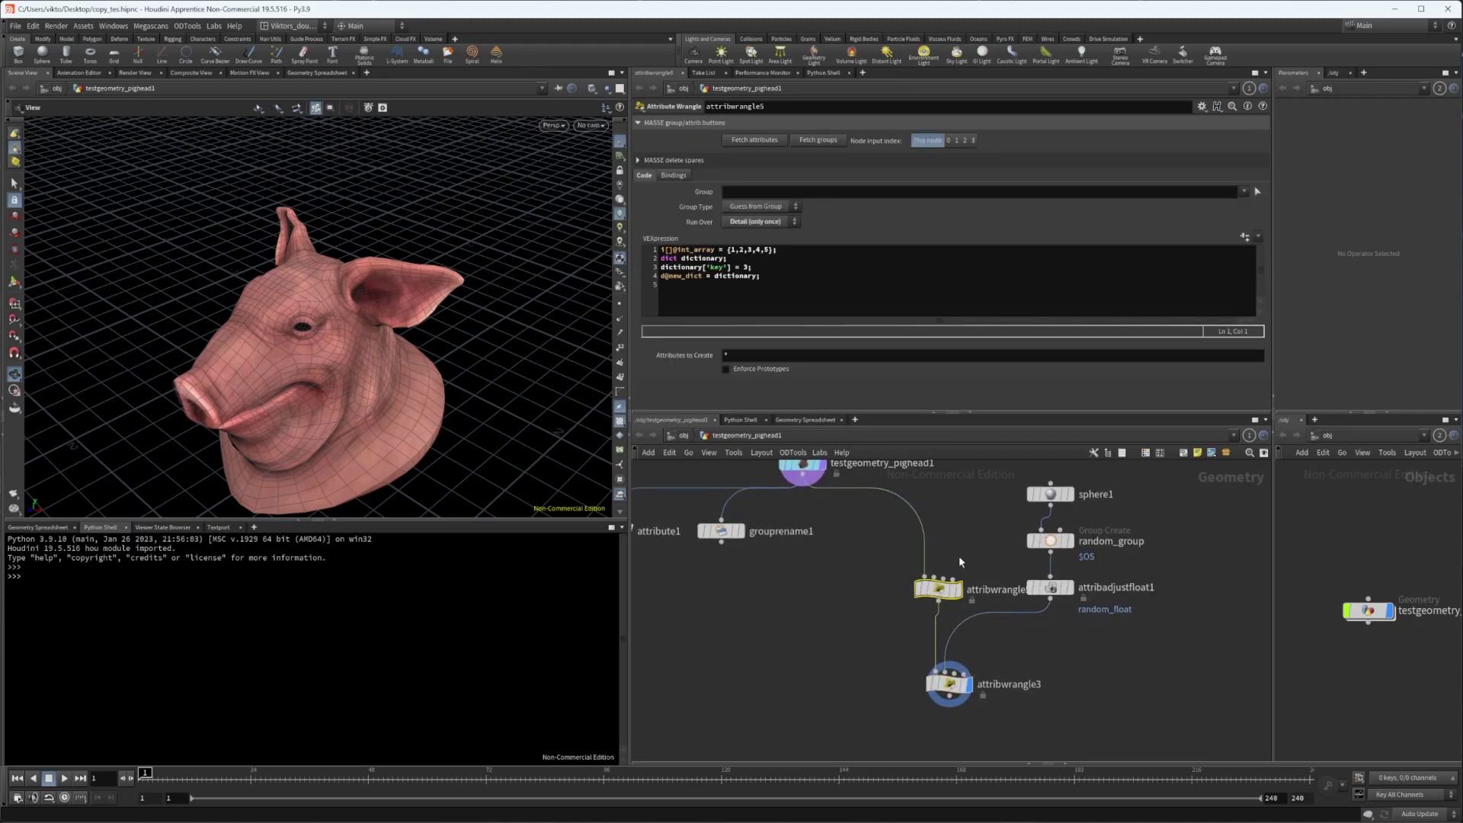
{"action": "key", "text": "r"}
{"action": "scroll", "coordinate": [896, 596], "scroll_direction": "down", "scroll_amount": 3}
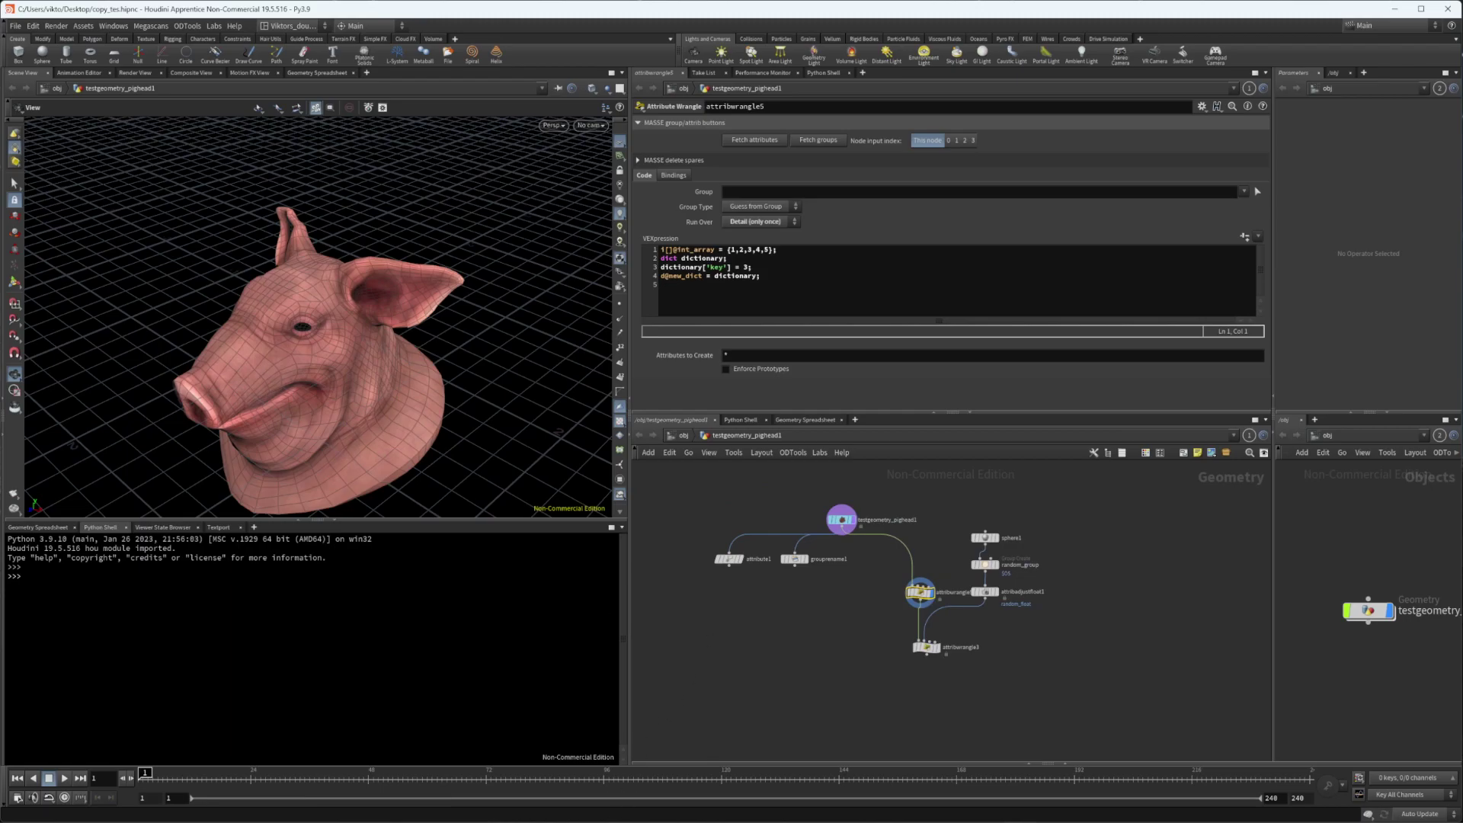
Switch to the Houdini window with the maze_test.hipnc scene and select and display the remove_prims wrangle
{"action": "mouse_move", "coordinate": [596, 820]}
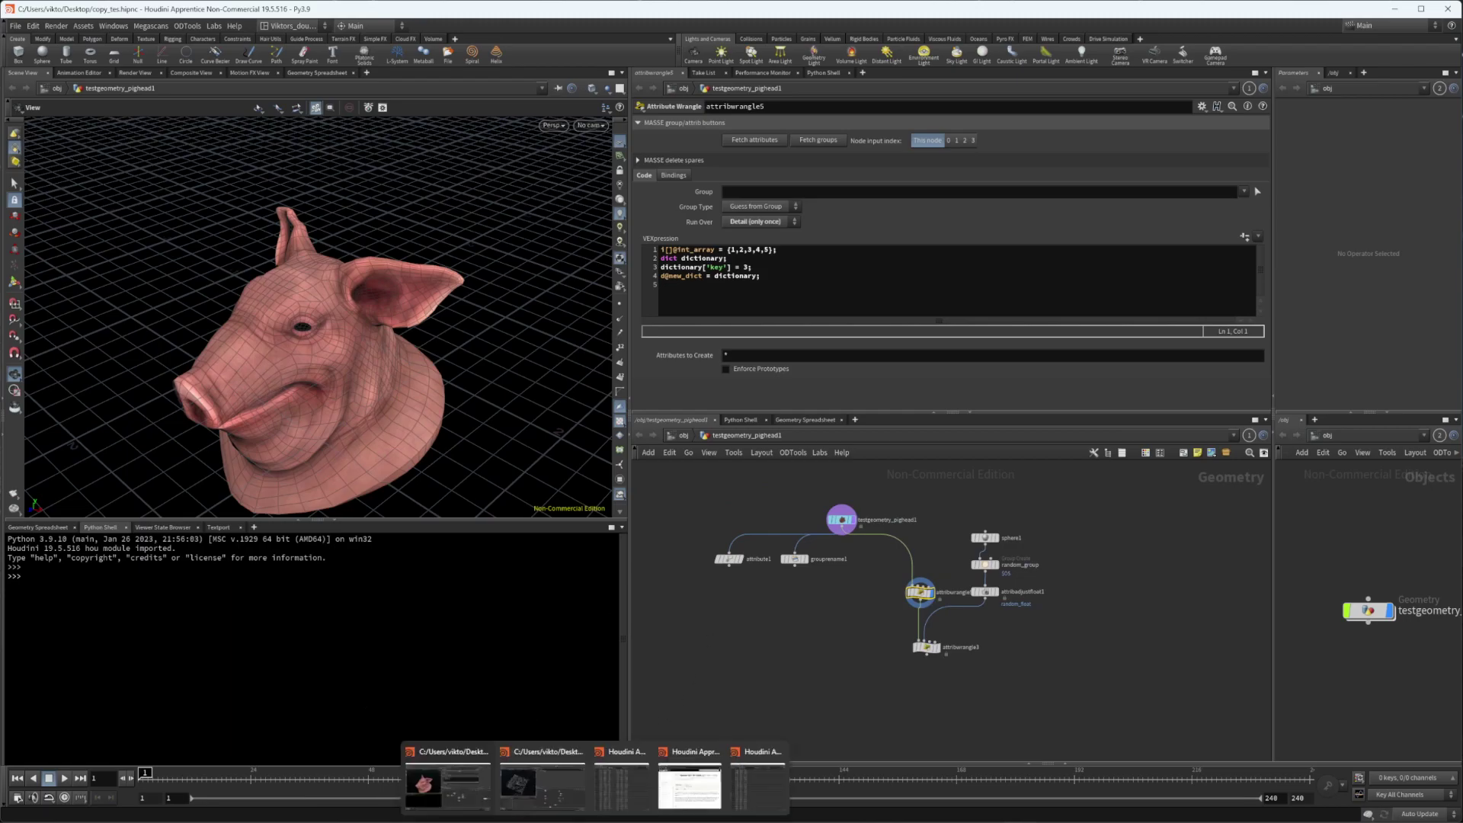
{"action": "left_click", "coordinate": [542, 785]}
{"action": "scroll", "coordinate": [1088, 635], "scroll_direction": "up", "scroll_amount": 5}
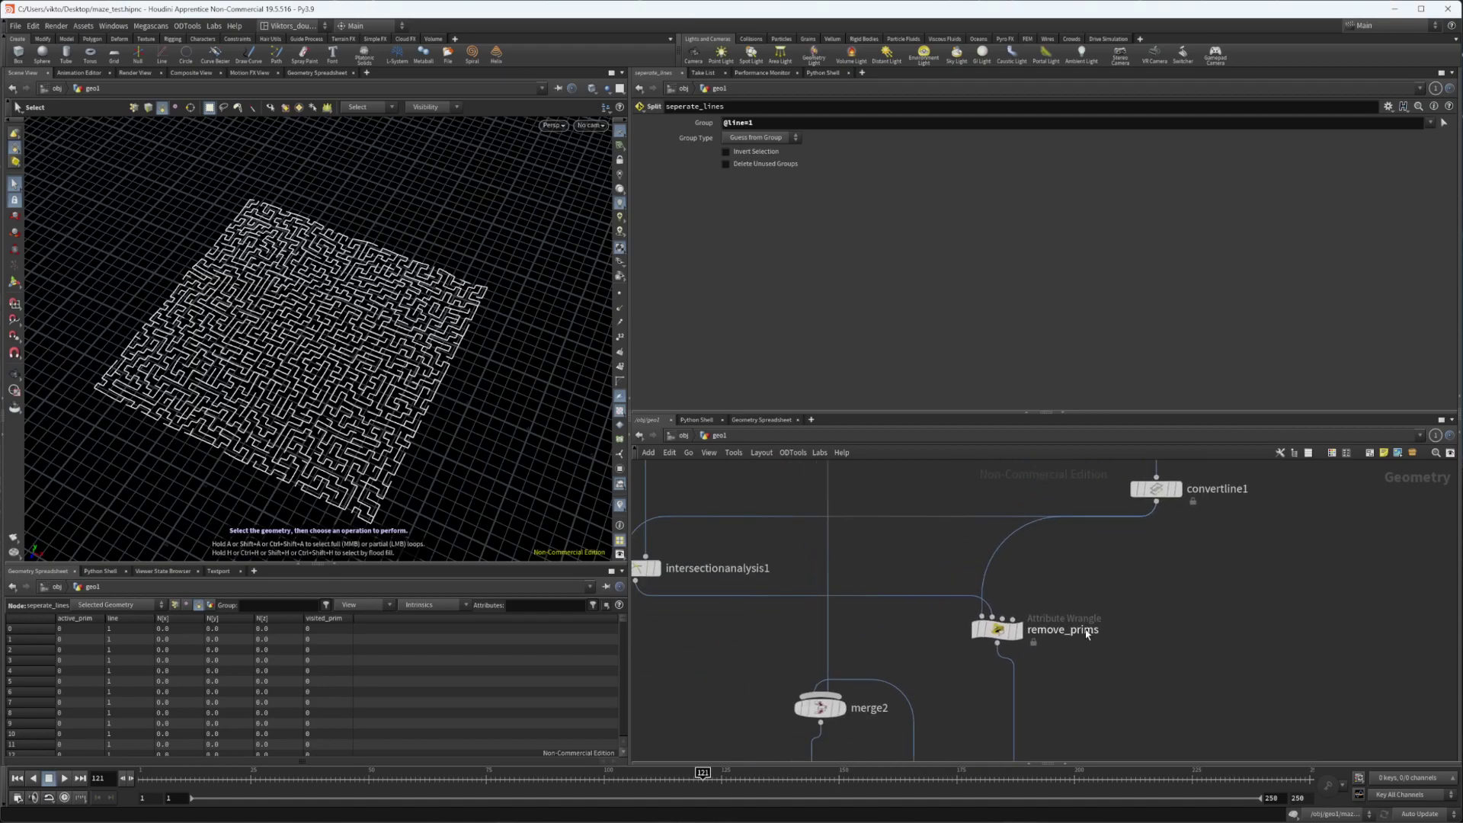
{"action": "scroll", "coordinate": [1088, 634], "scroll_direction": "down", "scroll_amount": 3}
{"action": "left_click", "coordinate": [995, 646]}
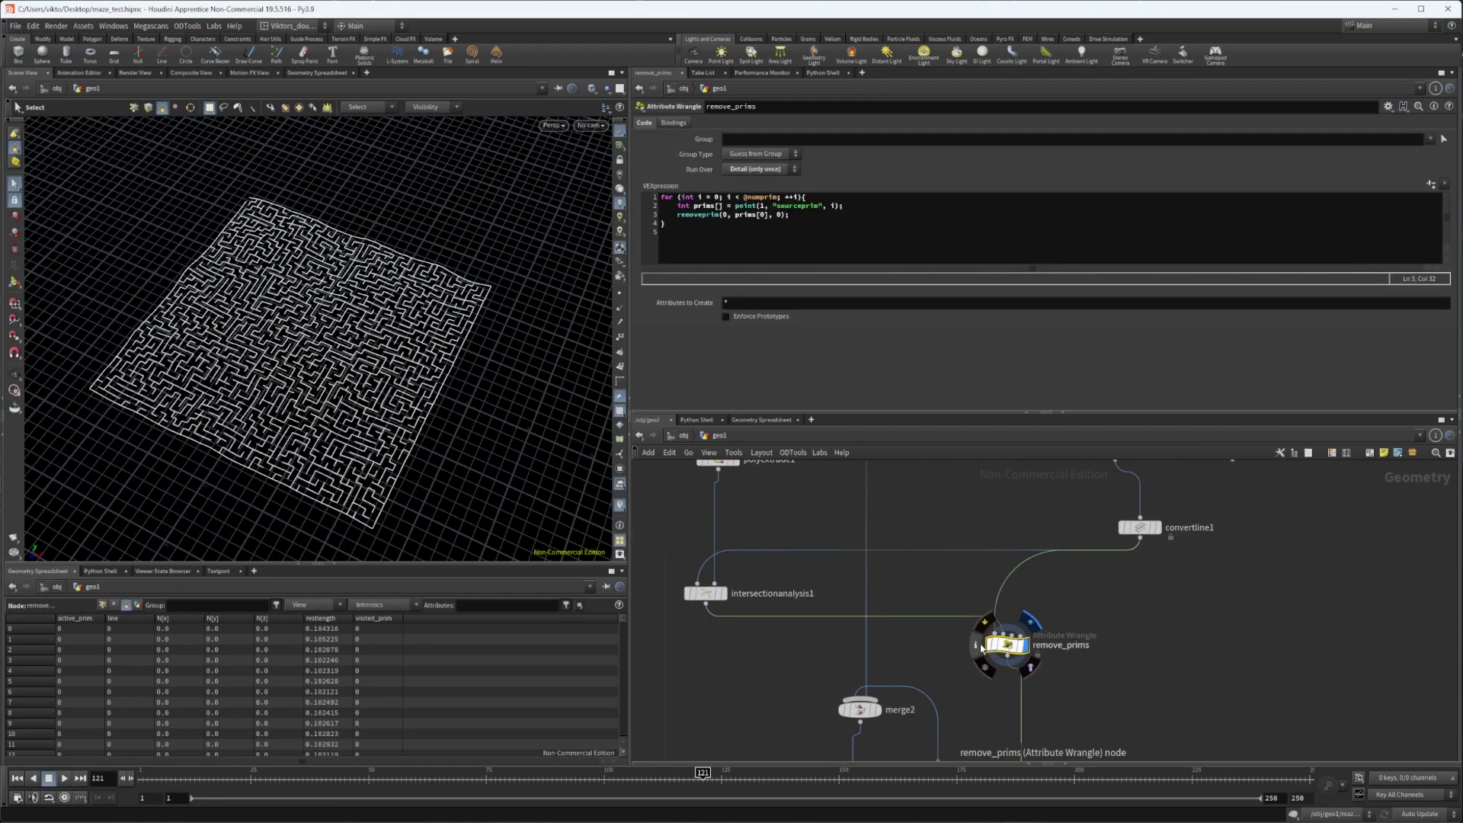
Display convertline1 and examine its node info and that of intersectionanalysis1
{"action": "left_click", "coordinate": [1156, 528]}
{"action": "middle_click_drag", "start_coordinate": [1087, 490], "coordinate": [1076, 534]}
{"action": "middle_click", "coordinate": [1135, 577]}
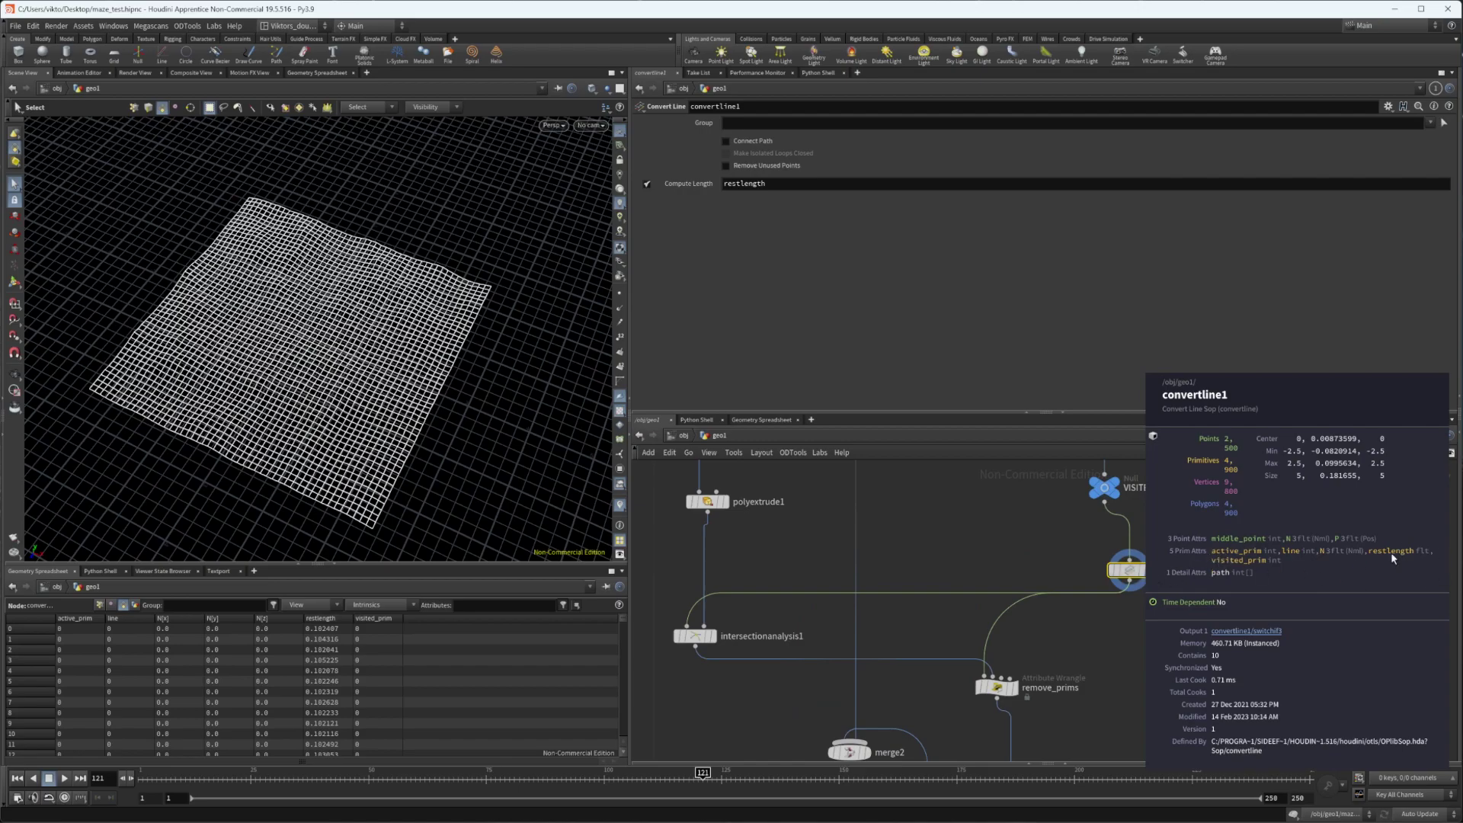
{"action": "scroll", "coordinate": [1149, 581], "scroll_direction": "up", "scroll_amount": 2}
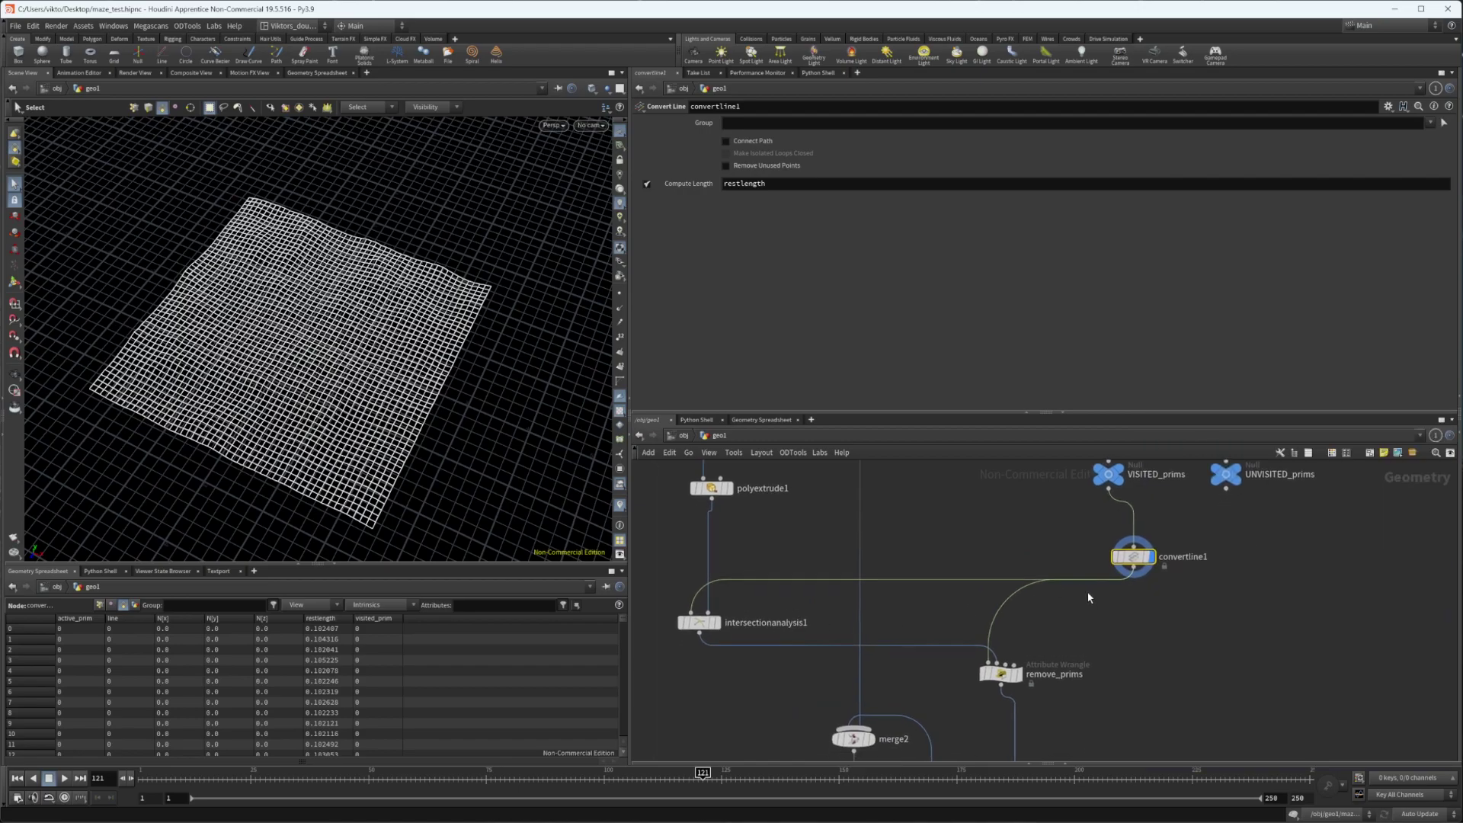
{"action": "middle_click", "coordinate": [1147, 558]}
{"action": "middle_click_drag", "start_coordinate": [912, 592], "coordinate": [981, 574]}
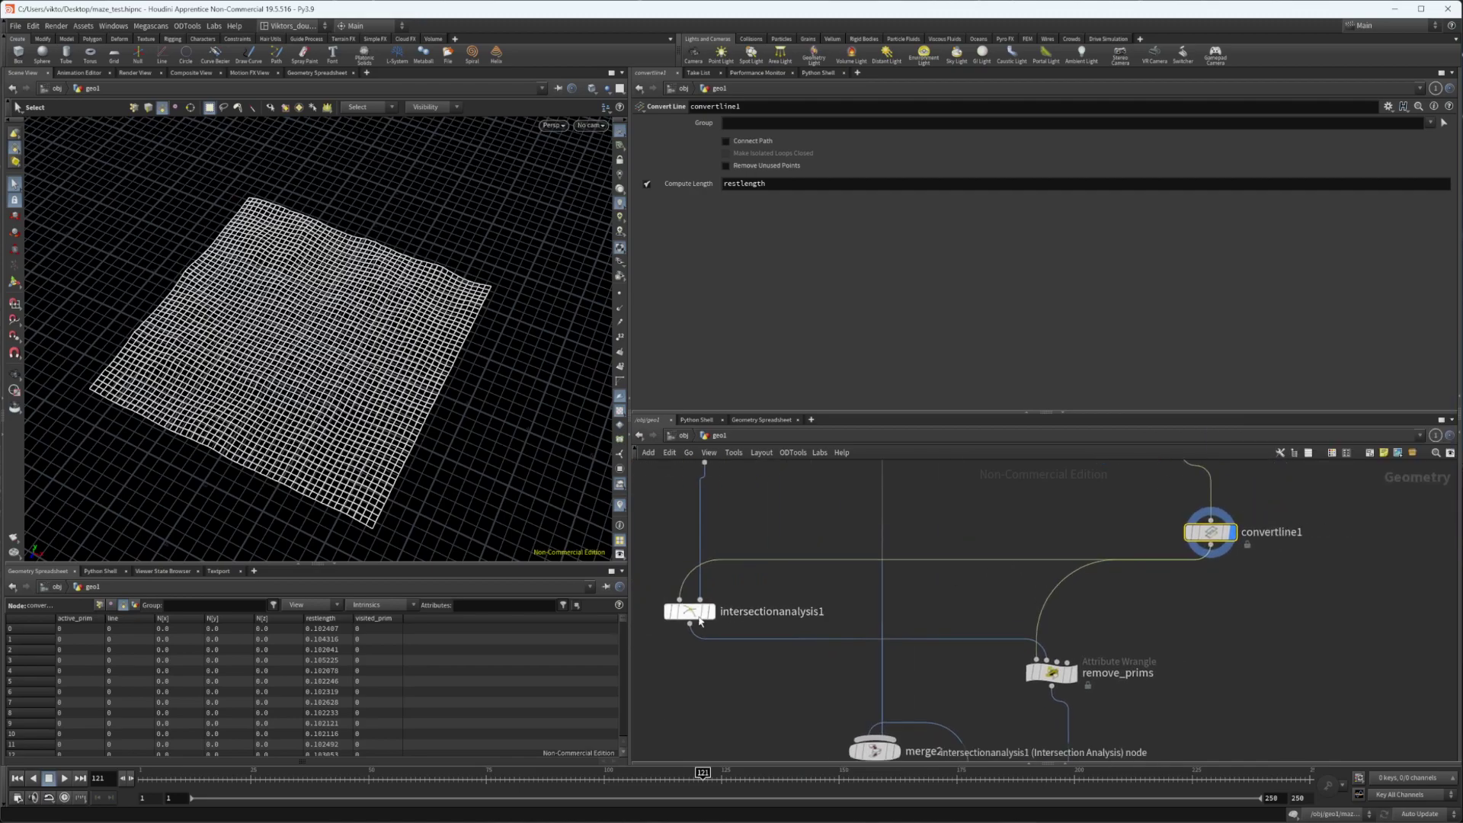
{"action": "middle_click", "coordinate": [705, 617]}
Compare the maze geometry before and after remove_prims by displaying remove_prims and convertline1 in turn
{"action": "left_click", "coordinate": [1050, 674]}
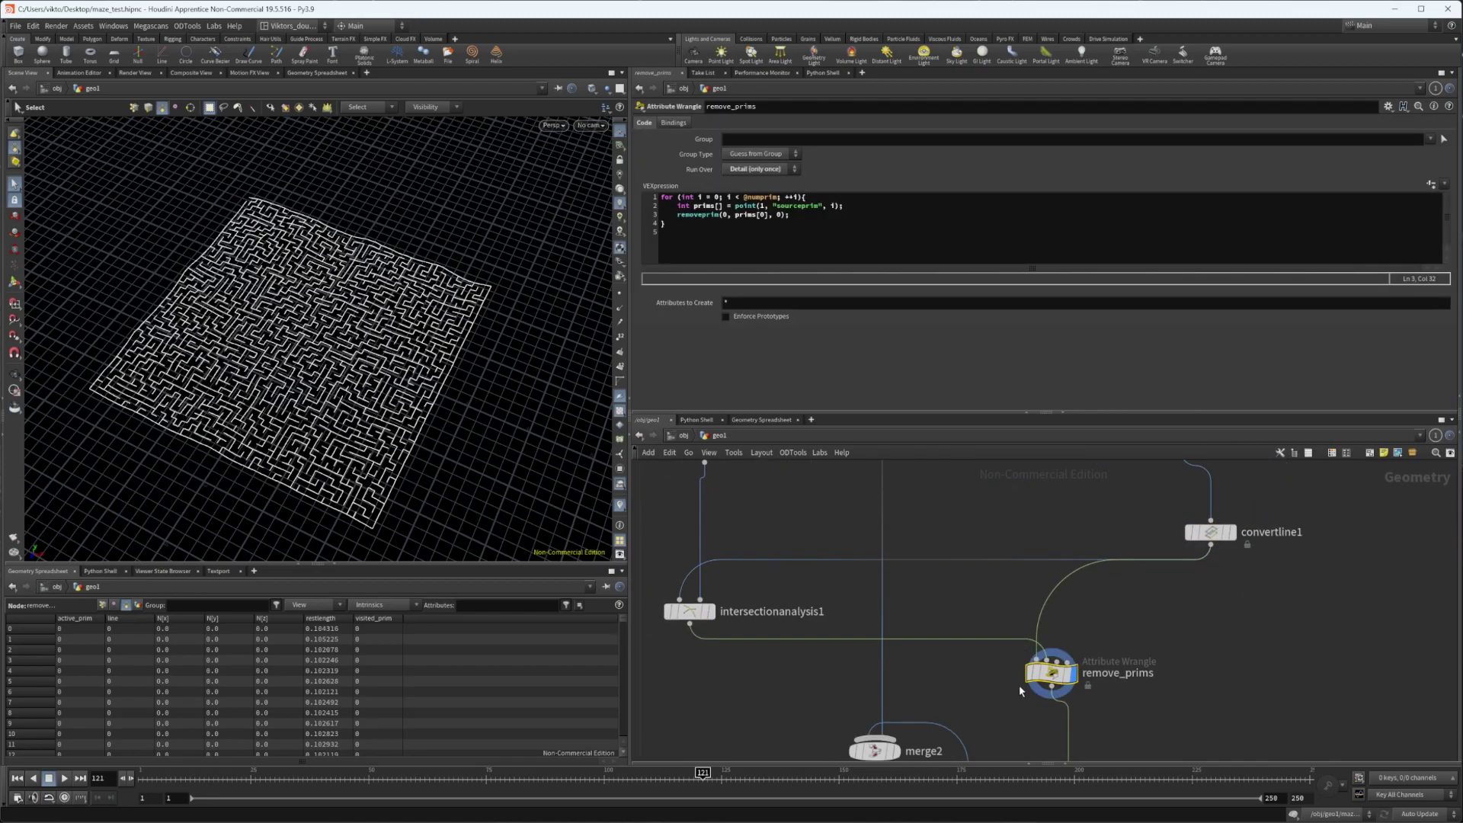
{"action": "left_click_drag", "start_coordinate": [432, 361], "coordinate": [381, 298], "text": "alt"}
{"action": "scroll", "coordinate": [1147, 655], "scroll_direction": "up", "scroll_amount": 1}
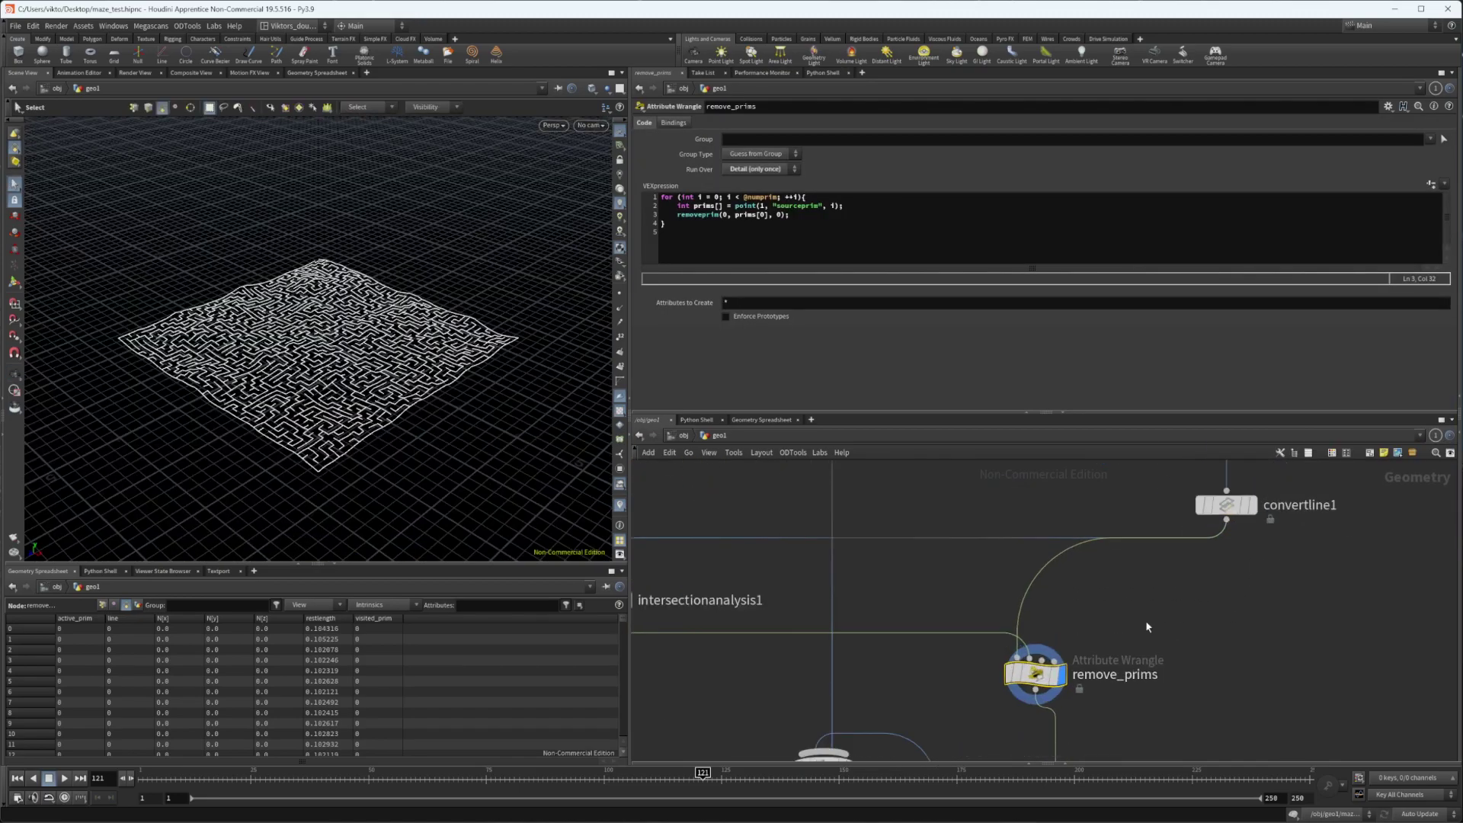
{"action": "middle_click_drag", "start_coordinate": [1126, 631], "coordinate": [1129, 590]}
{"action": "scroll", "coordinate": [1128, 589], "scroll_direction": "down", "scroll_amount": 3}
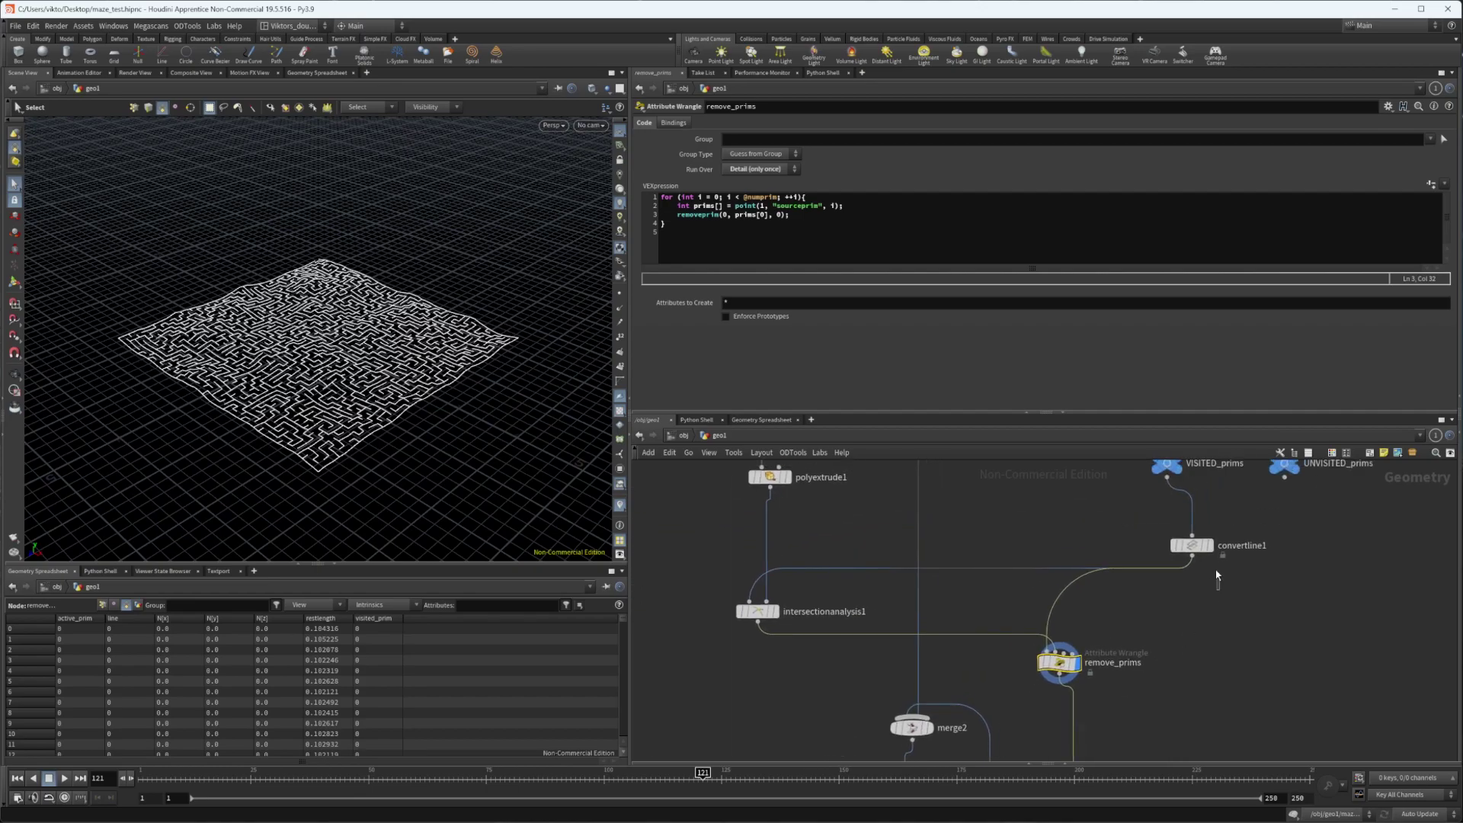
{"action": "left_click", "coordinate": [1198, 546]}
{"action": "middle_click_drag", "start_coordinate": [1198, 546], "coordinate": [1416, 546]}
{"action": "middle_click_drag", "start_coordinate": [1193, 545], "coordinate": [1193, 546]}
{"action": "left_click", "coordinate": [1075, 662]}
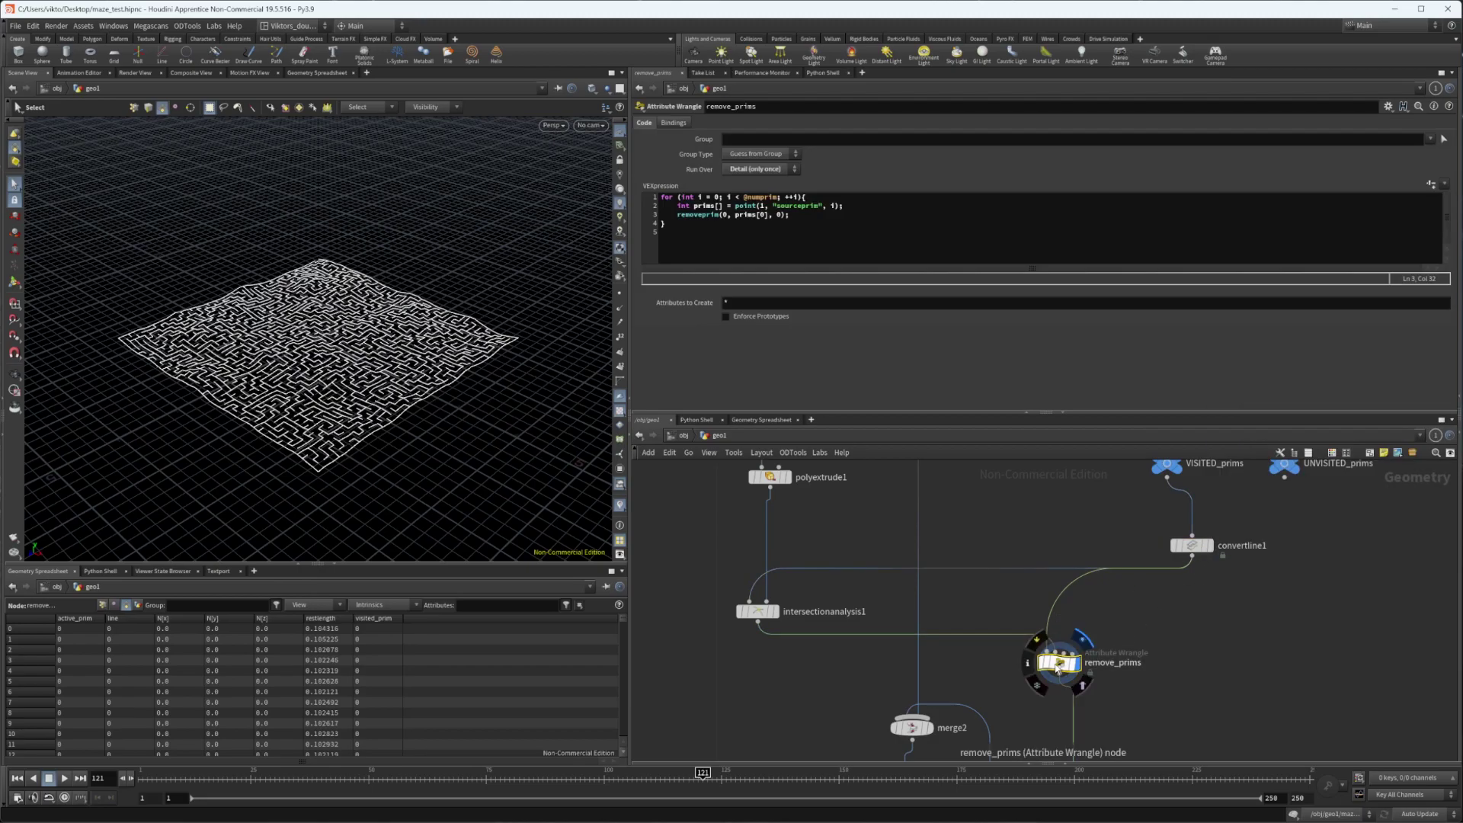
{"action": "left_click", "coordinate": [1190, 545]}
Add the MASSE group/attrib buttons to remove_prims and fetch the attributes of this node
{"action": "middle_click_drag", "start_coordinate": [1087, 675], "coordinate": [1130, 587]}
{"action": "scroll", "coordinate": [1131, 588], "scroll_direction": "up", "scroll_amount": 4}
{"action": "scroll", "coordinate": [1130, 586], "scroll_direction": "down", "scroll_amount": 1}
{"action": "left_click", "coordinate": [1093, 566]}
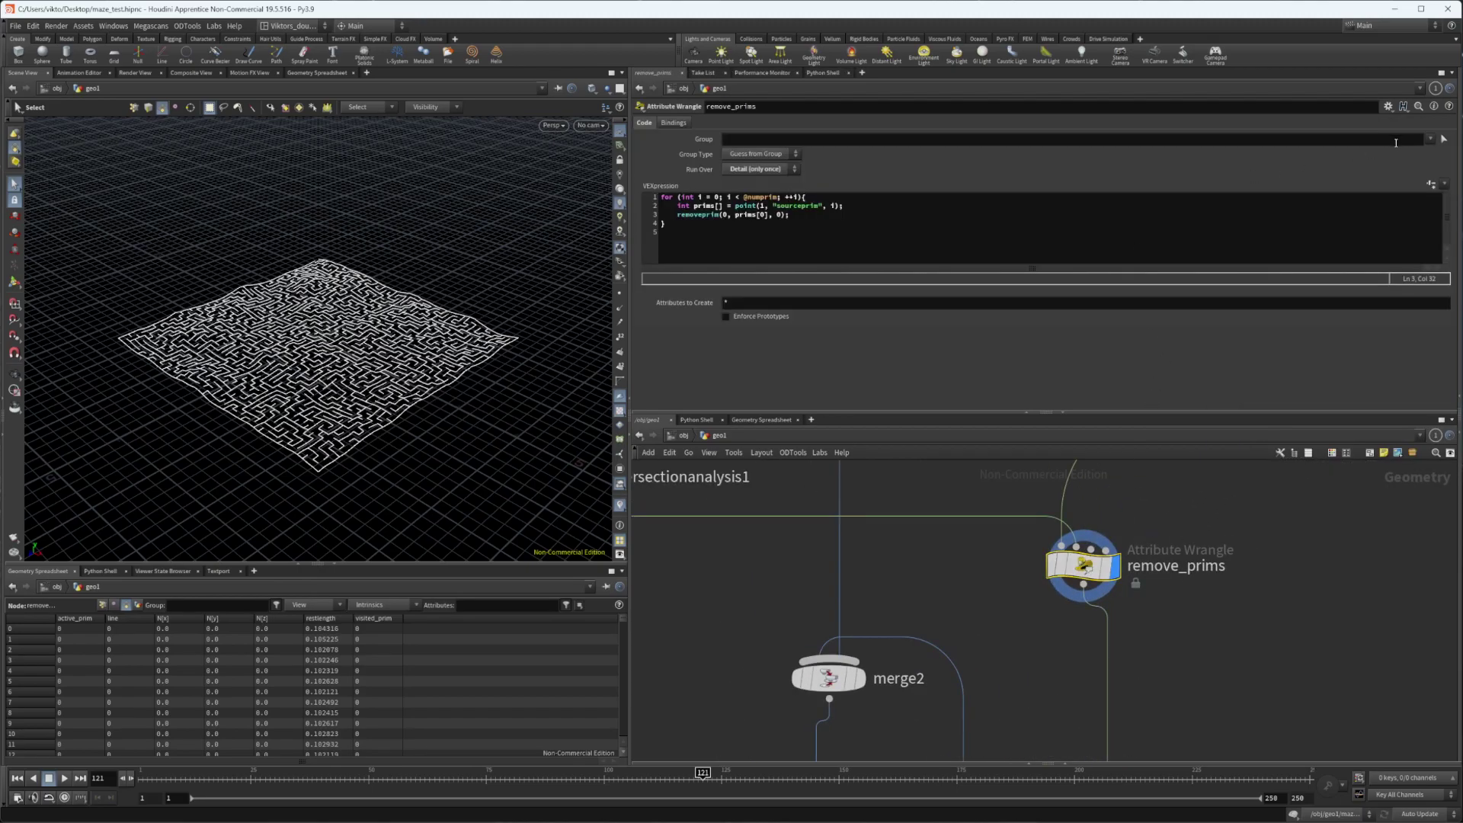
{"action": "left_click", "coordinate": [1389, 106]}
{"action": "left_click", "coordinate": [1406, 380]}
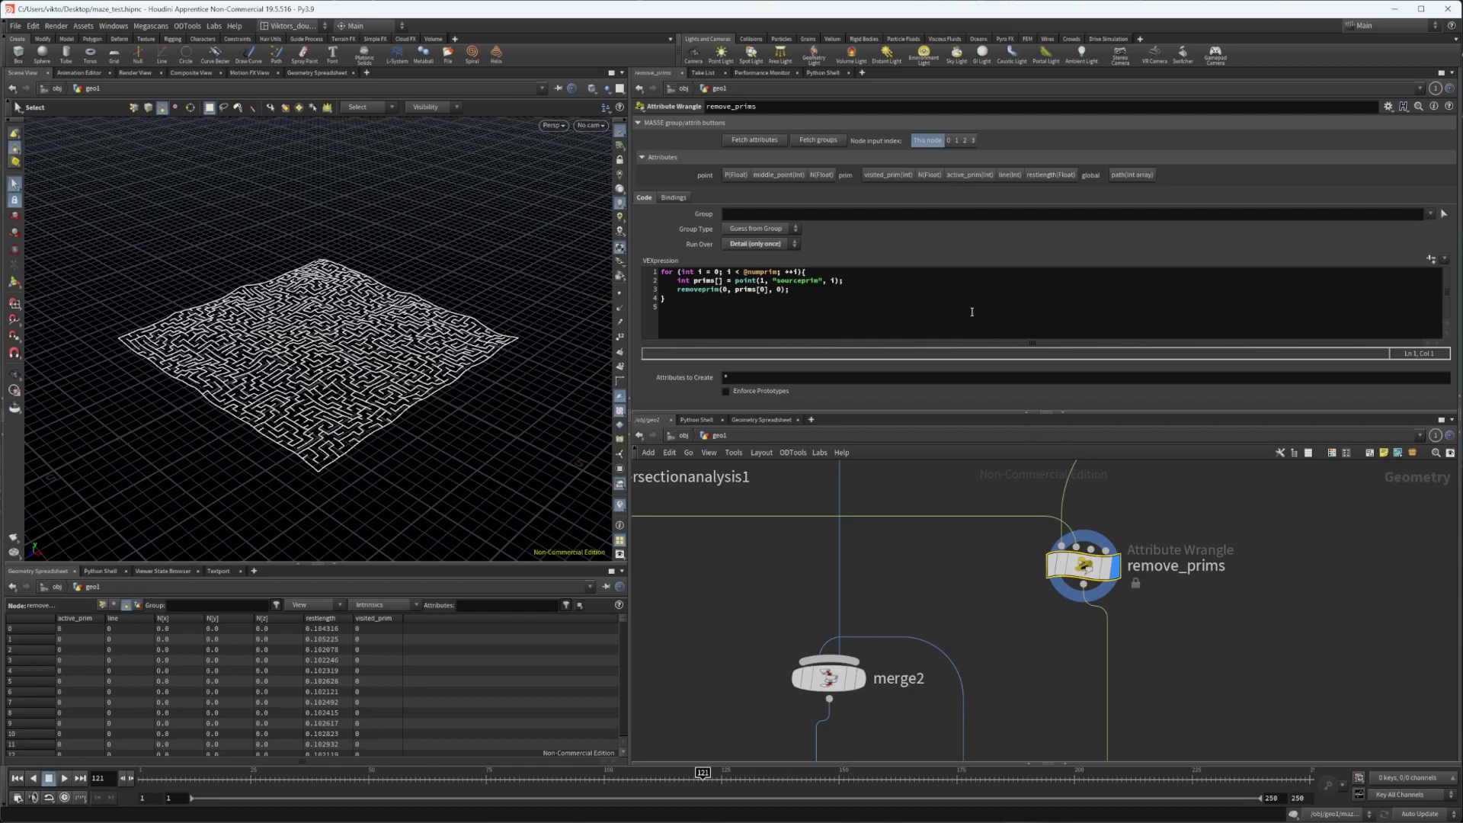
Examine the attribute buttons fetched on remove_prims alongside its VEX code and its input nodes
{"action": "middle_click_drag", "start_coordinate": [1233, 533], "coordinate": [1190, 627]}
{"action": "scroll", "coordinate": [1191, 627], "scroll_direction": "down", "scroll_amount": 3}
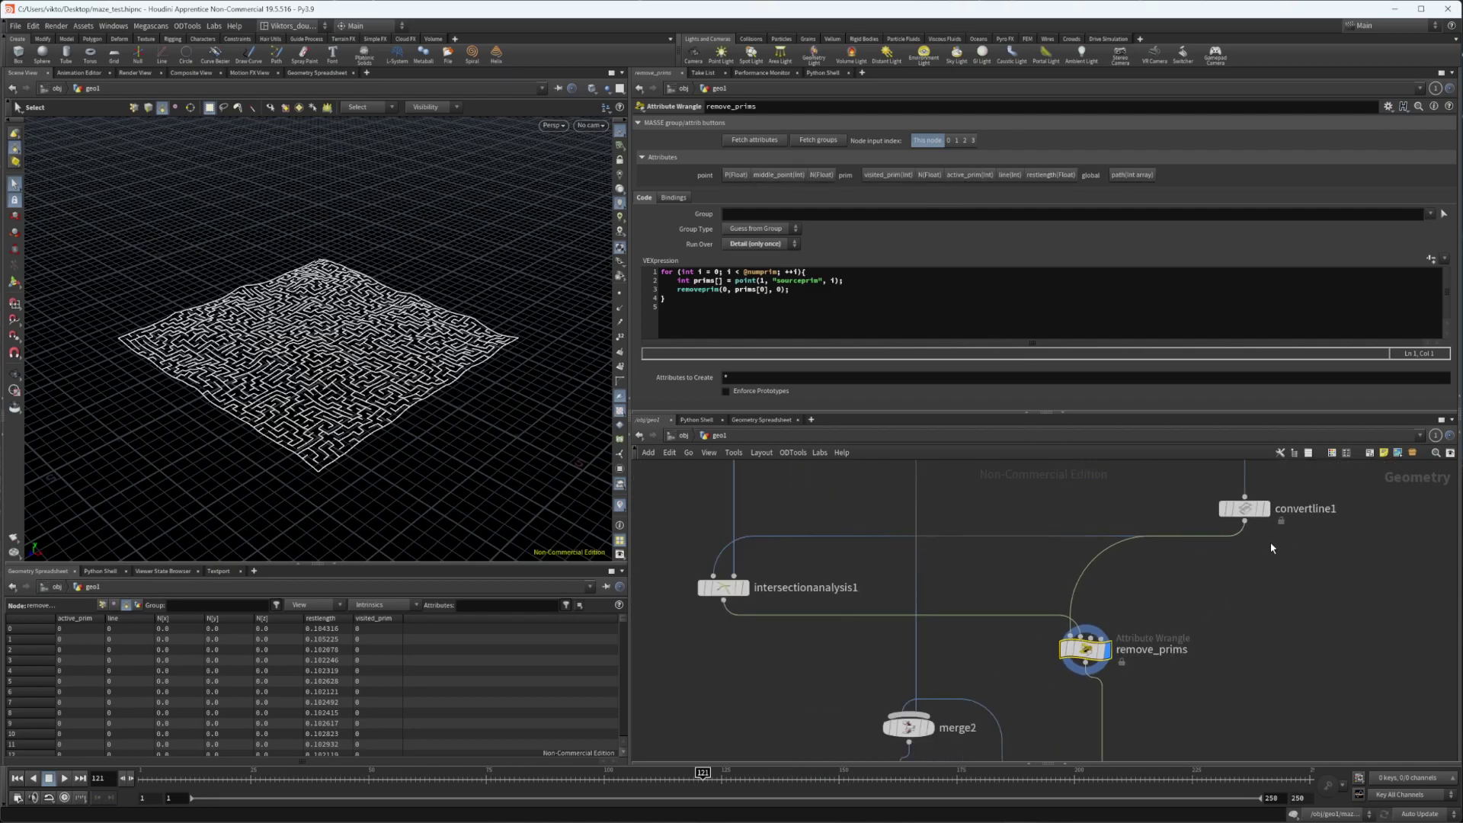
{"action": "left_click", "coordinate": [957, 178]}
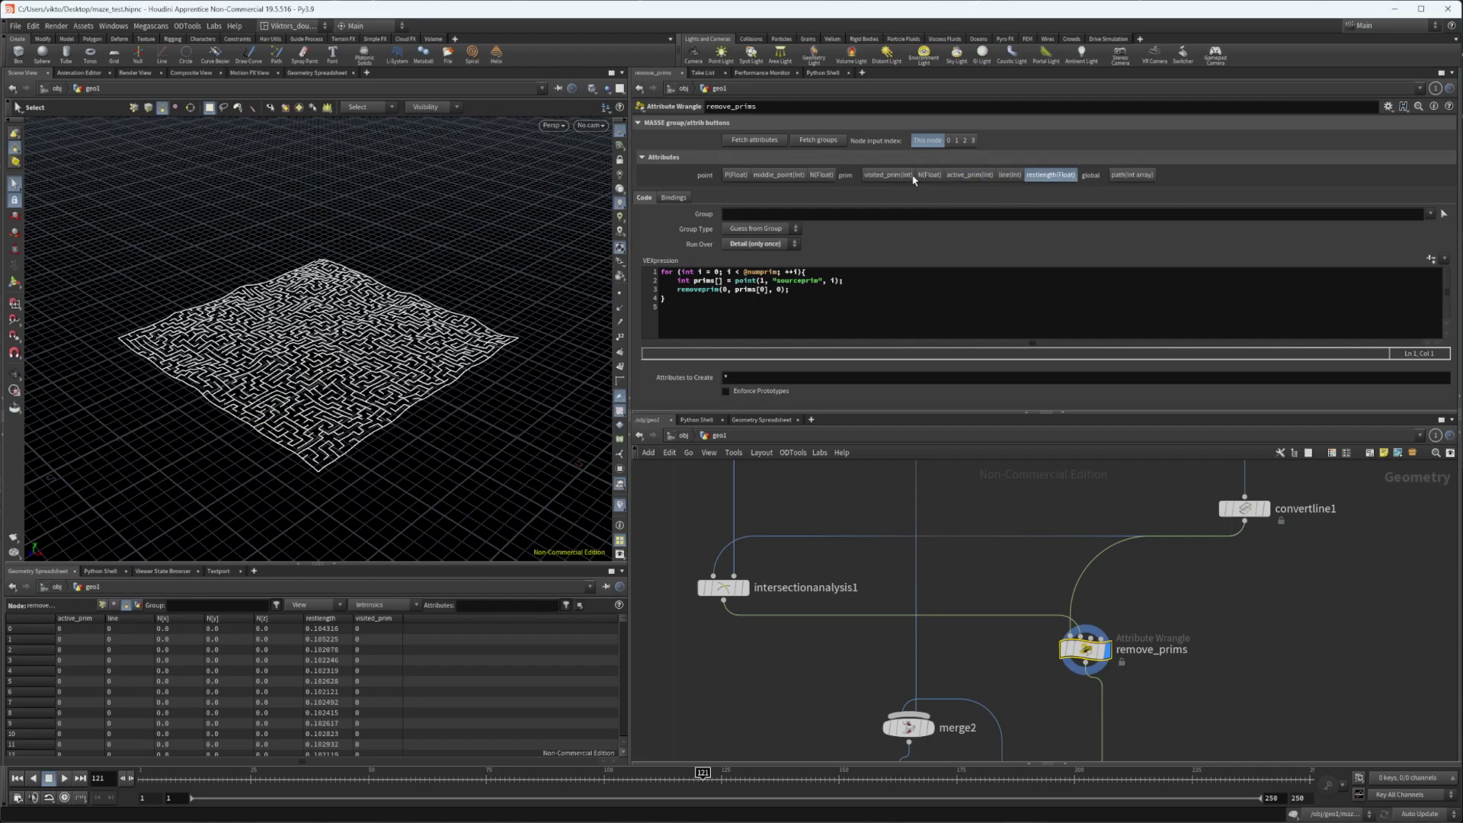
{"action": "left_click", "coordinate": [888, 319]}
{"action": "left_click", "coordinate": [871, 318]}
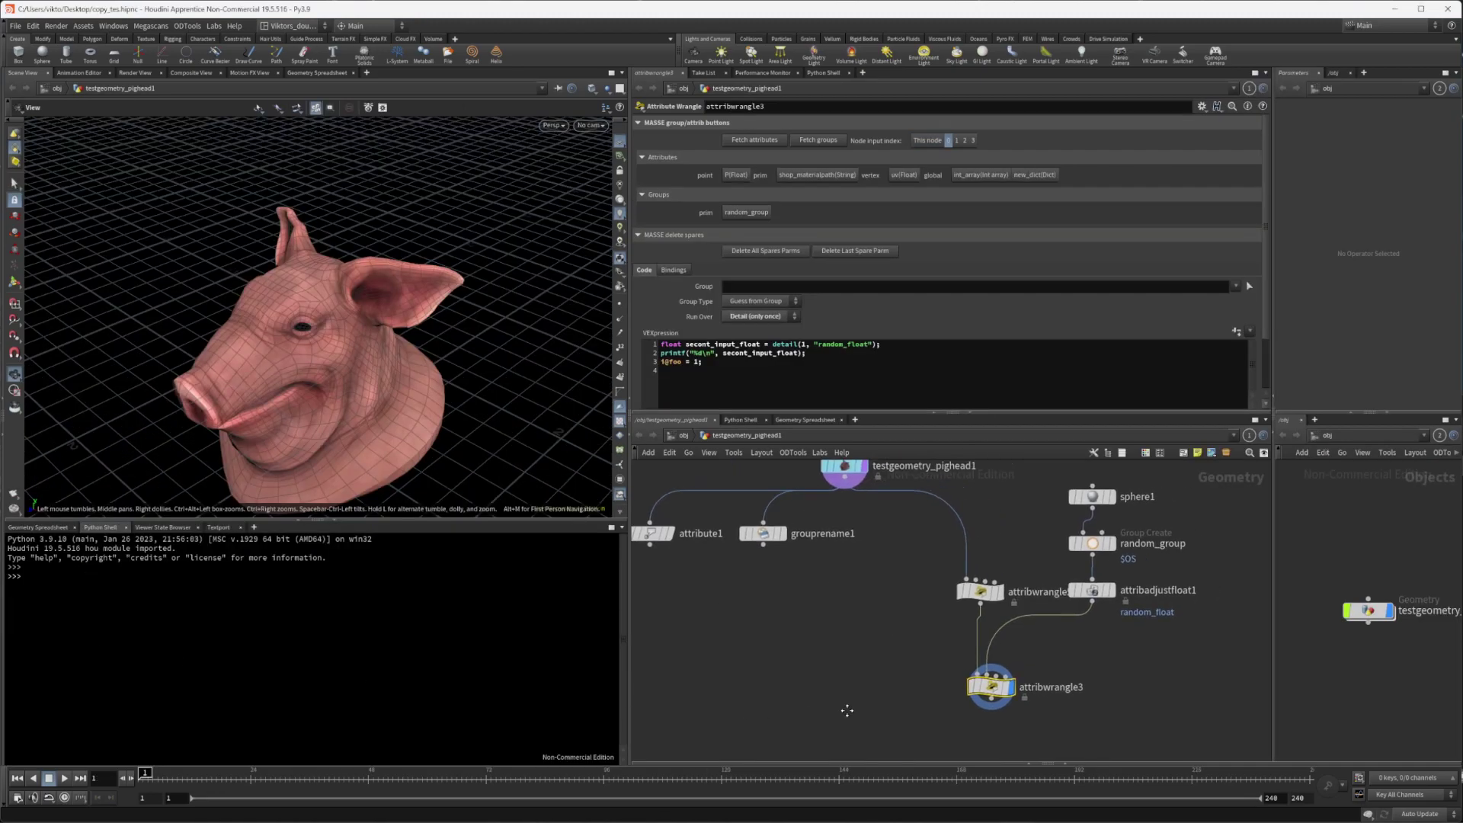
{"action": "middle_click_drag", "start_coordinate": [854, 700], "coordinate": [839, 673]}
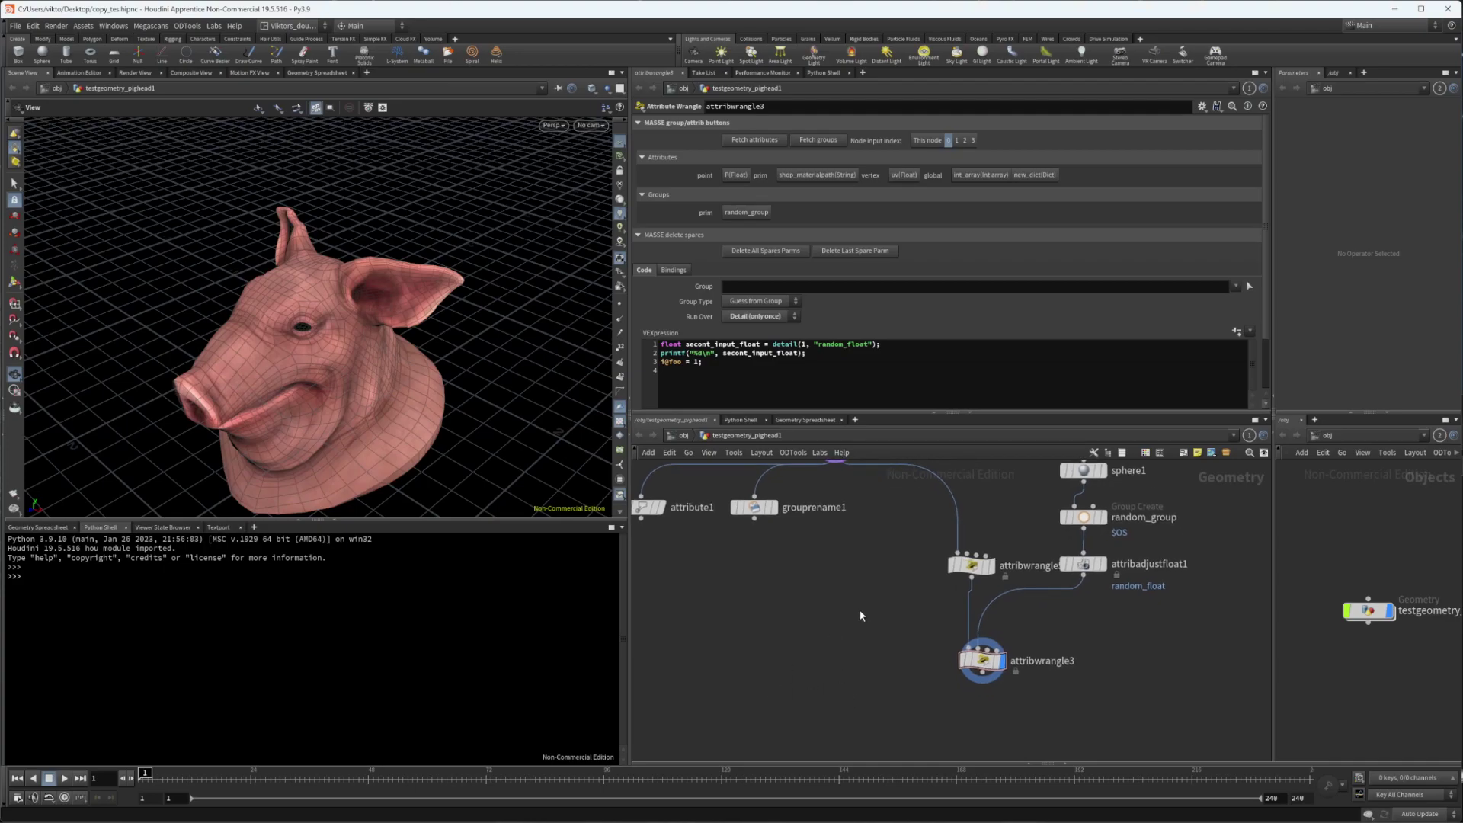
{"action": "middle_click_drag", "start_coordinate": [841, 632], "coordinate": [787, 627]}
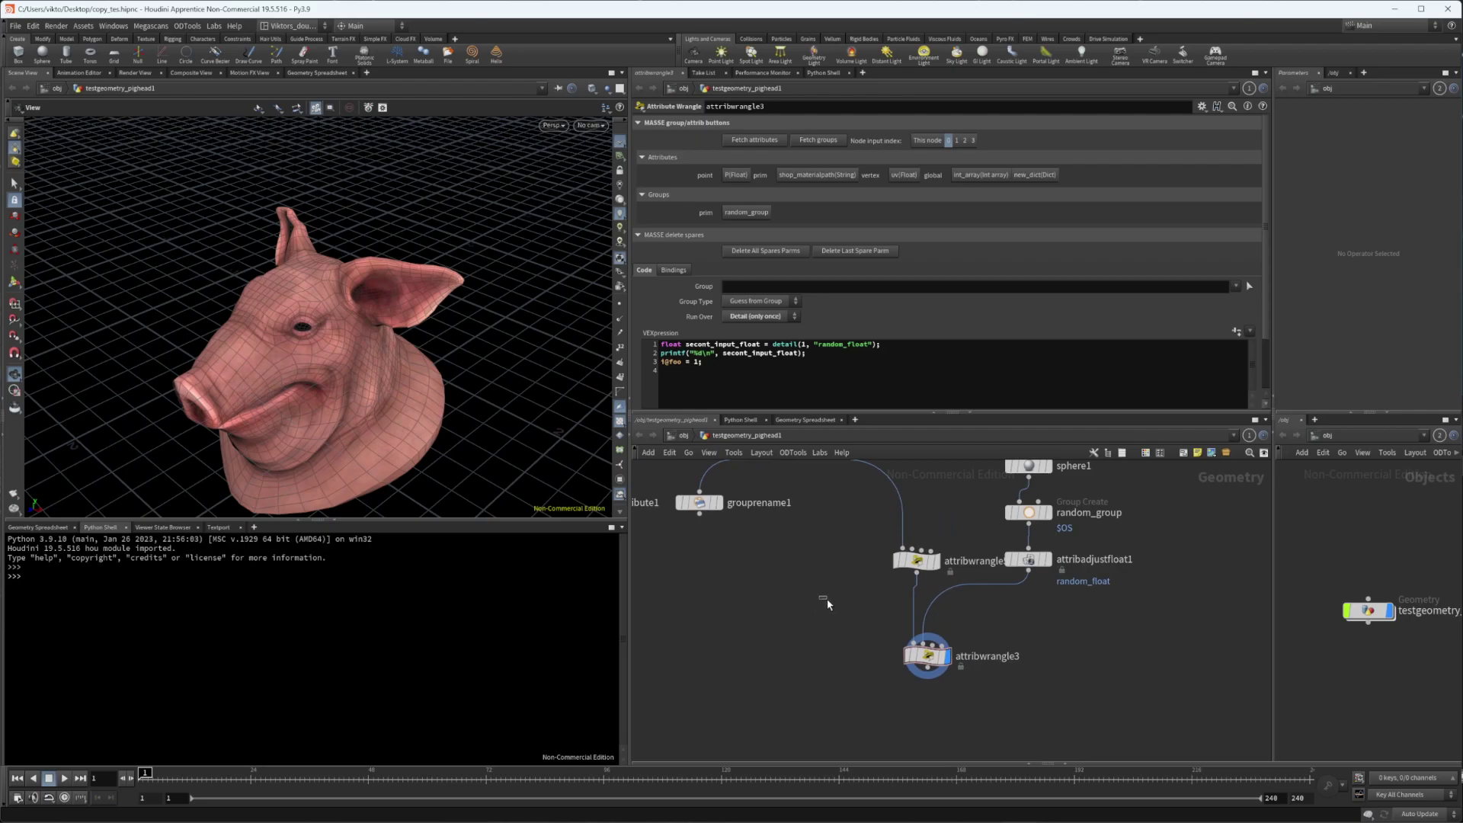